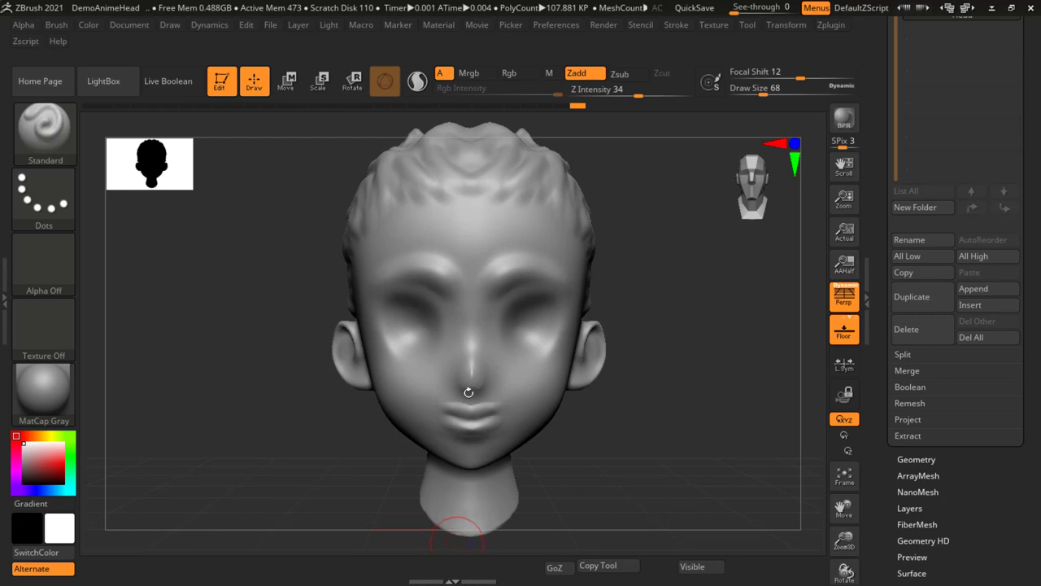
# Append a Sphere3D subtool to the head and select PM3D_Sphere3D1
pyautogui.moveTo(684, 344)
pyautogui.mouseDown()
pyautogui.moveTo(676, 356)
pyautogui.moveTo(681, 336)
pyautogui.moveTo(704, 342)
pyautogui.mouseUp()
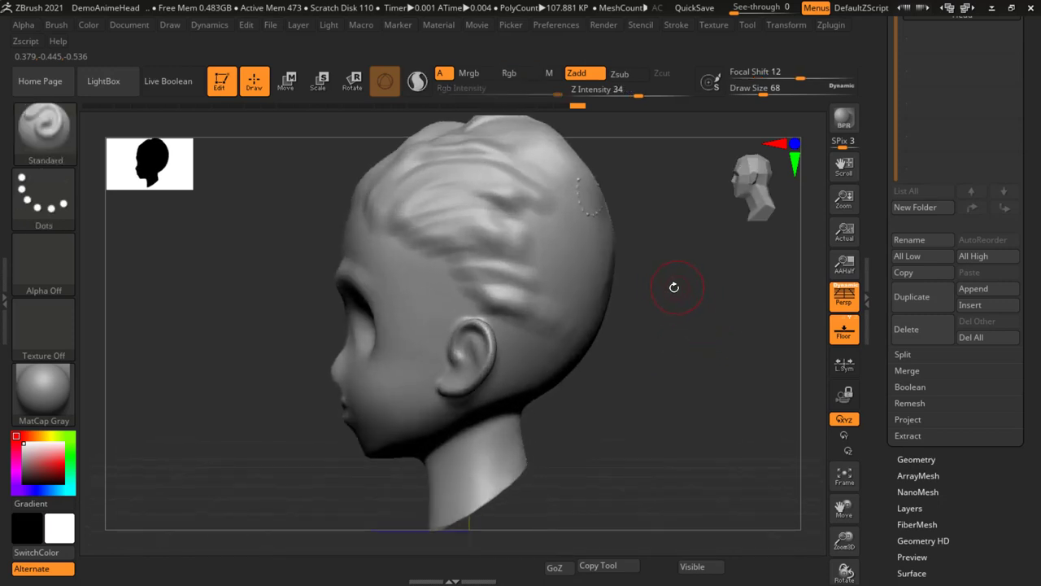
pyautogui.moveTo(674, 287)
pyautogui.mouseDown()
pyautogui.moveTo(717, 356)
pyautogui.moveTo(722, 330)
pyautogui.moveTo(693, 354)
pyautogui.moveTo(716, 342)
pyautogui.moveTo(643, 368)
pyautogui.moveTo(693, 363)
pyautogui.mouseUp()
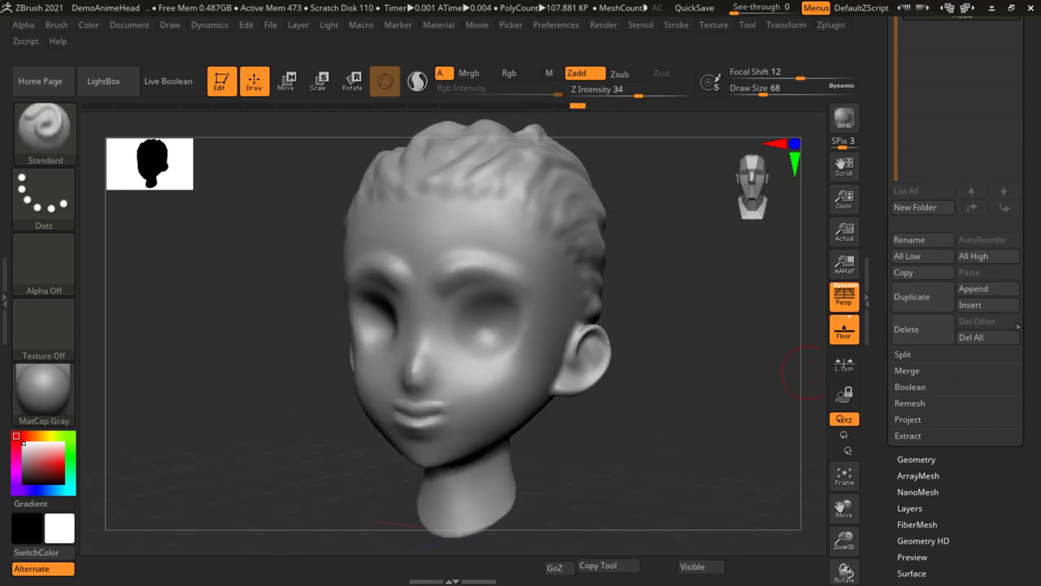
pyautogui.click(1000, 290)
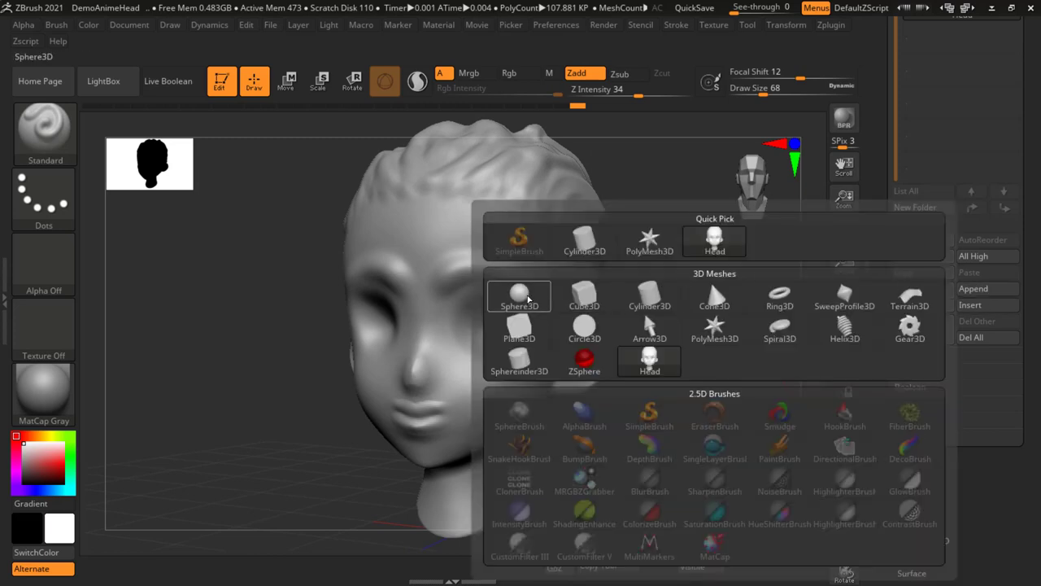
pyautogui.click(521, 296)
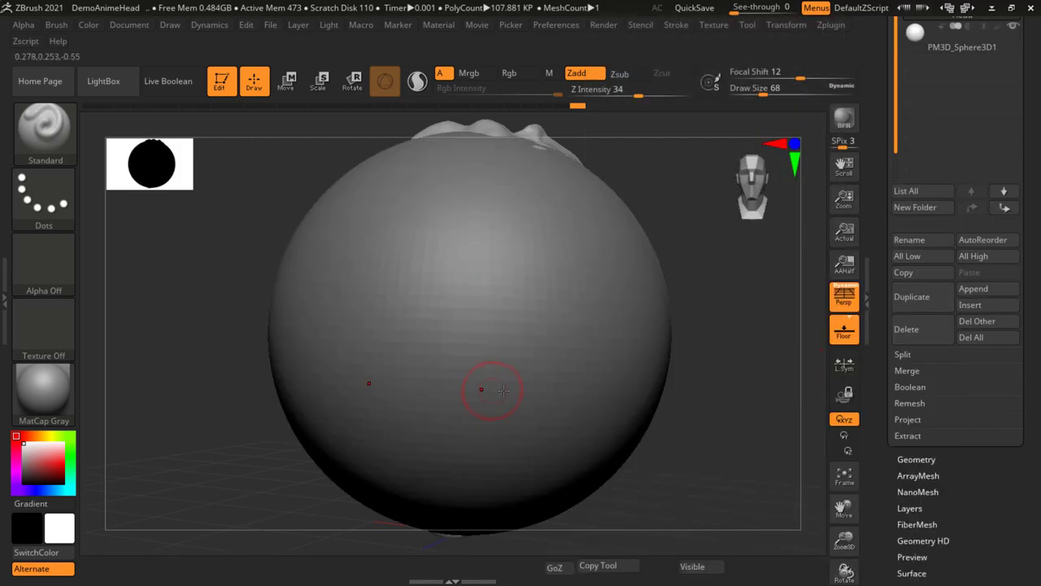
pyautogui.keyDown('alt'); pyautogui.click(578, 342); pyautogui.keyUp('alt')
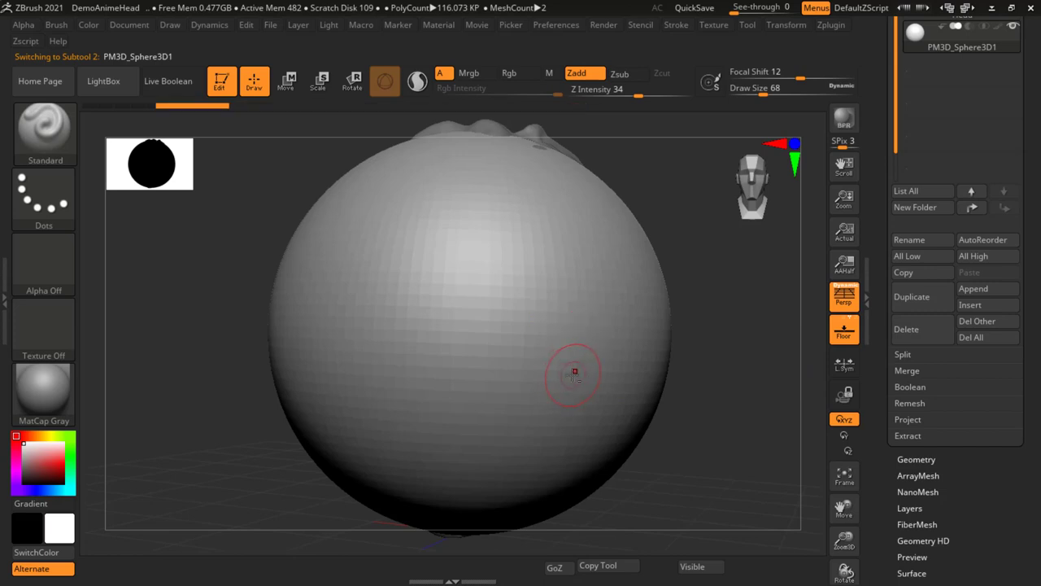
# Shrink the sphere with the Transpose gizmo and push it forward out of the face
pyautogui.press('r')
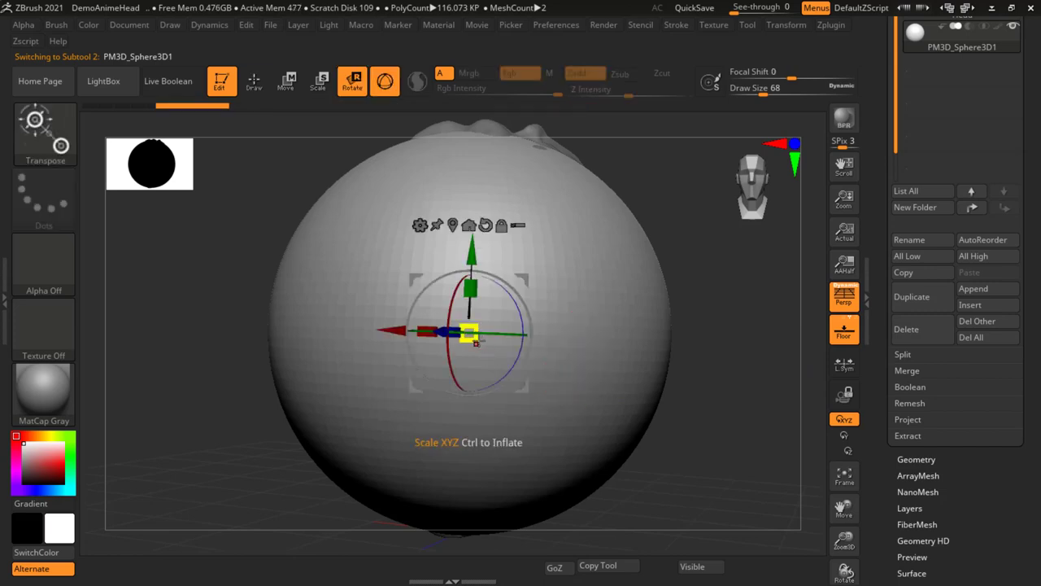
pyautogui.moveTo(470, 333); pyautogui.dragTo(410, 245)
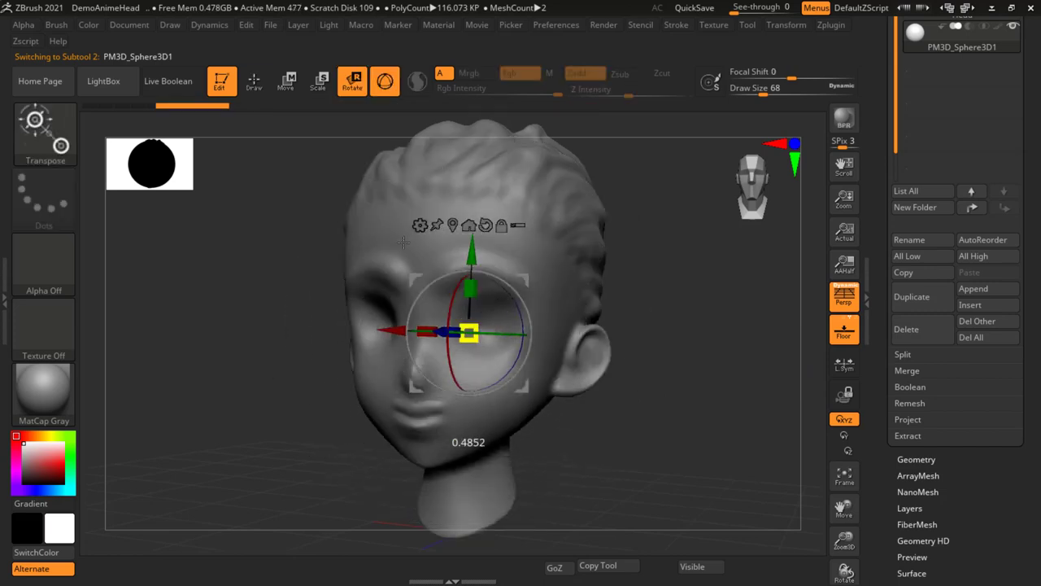
pyautogui.keyDown('shift'); pyautogui.moveTo(687, 397); pyautogui.dragTo(505, 398); pyautogui.keyUp('shift')
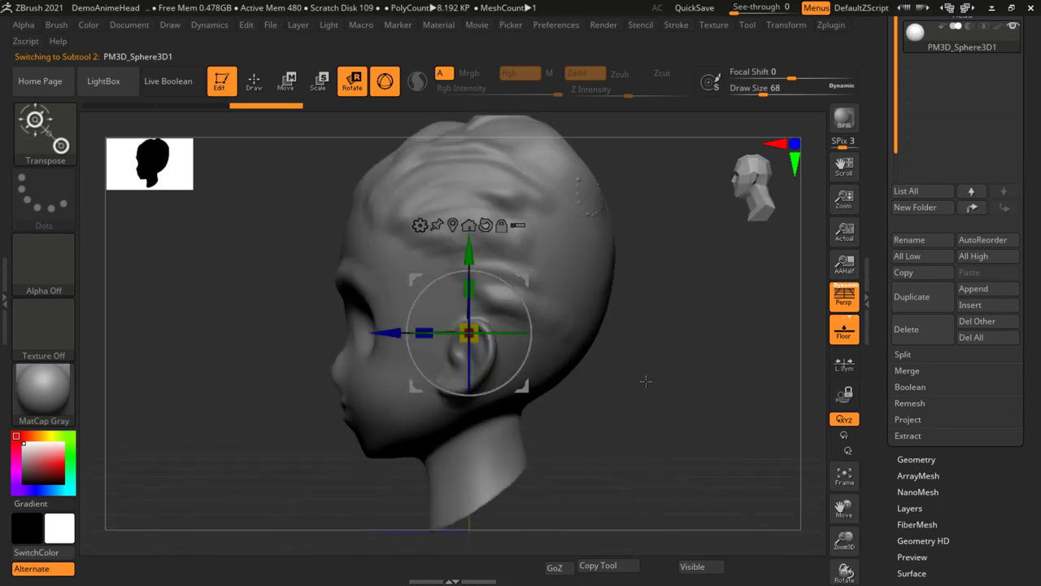
pyautogui.moveTo(388, 334); pyautogui.dragTo(283, 333)
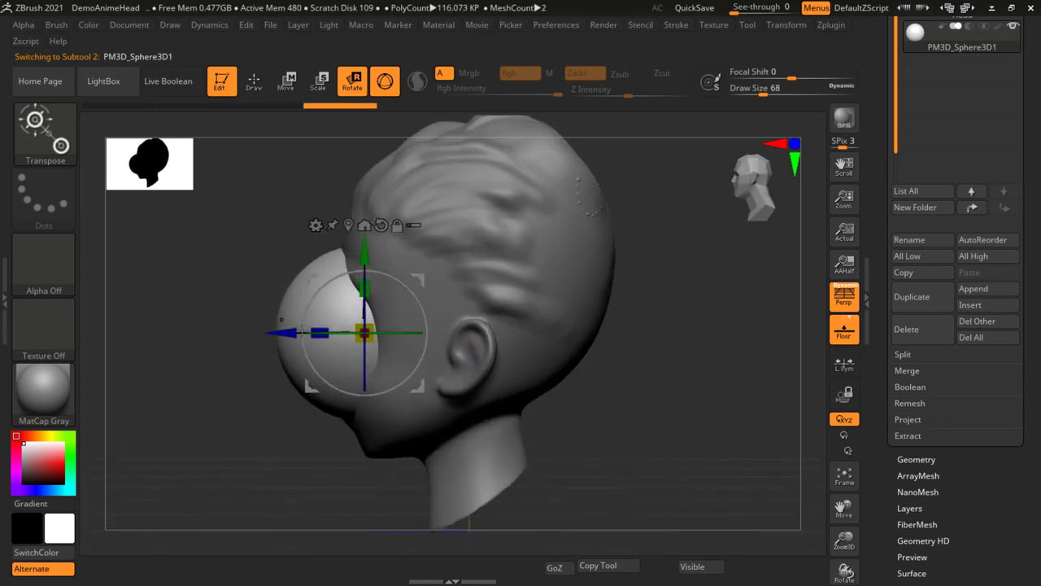
pyautogui.moveTo(368, 337); pyautogui.dragTo(350, 358)
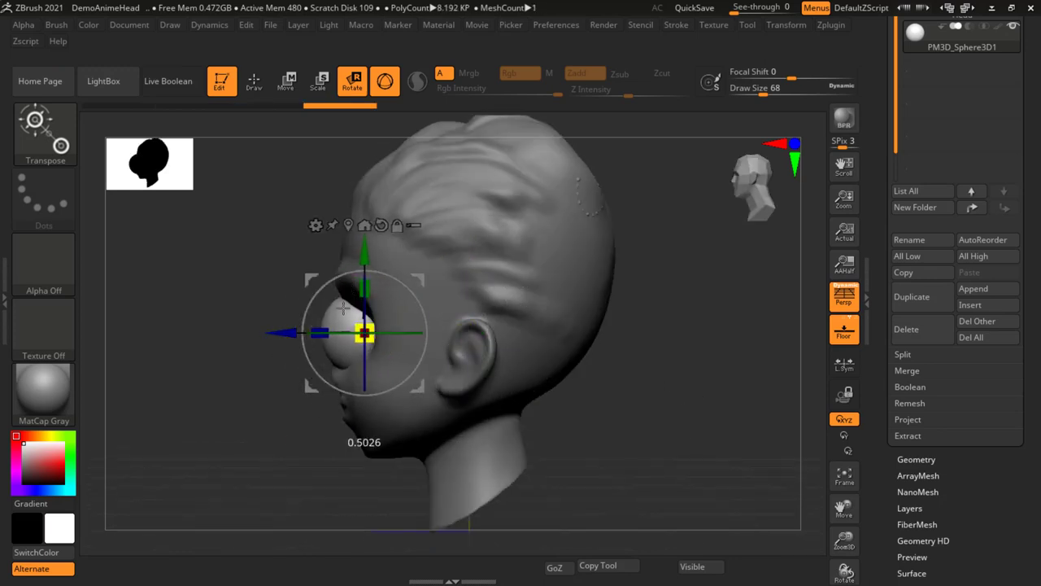
pyautogui.keyDown('ctrl'); pyautogui.moveTo(284, 334); pyautogui.dragTo(287, 334); pyautogui.keyUp('ctrl')
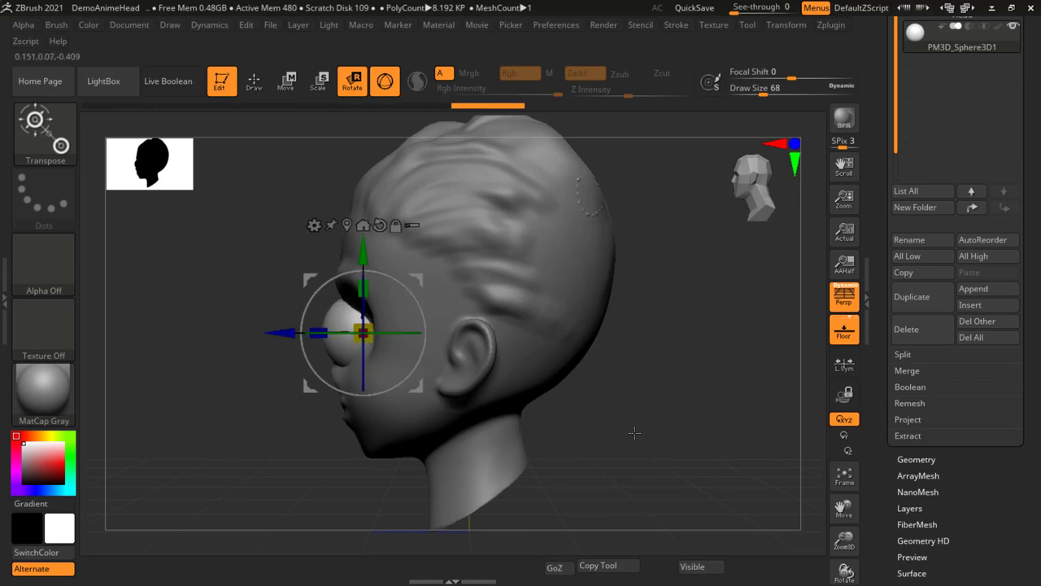
# Slide the eyeball into the right eye socket and fine-tune its size and depth
pyautogui.keyDown('shift'); pyautogui.moveTo(382, 411); pyautogui.dragTo(558, 409); pyautogui.keyUp('shift')
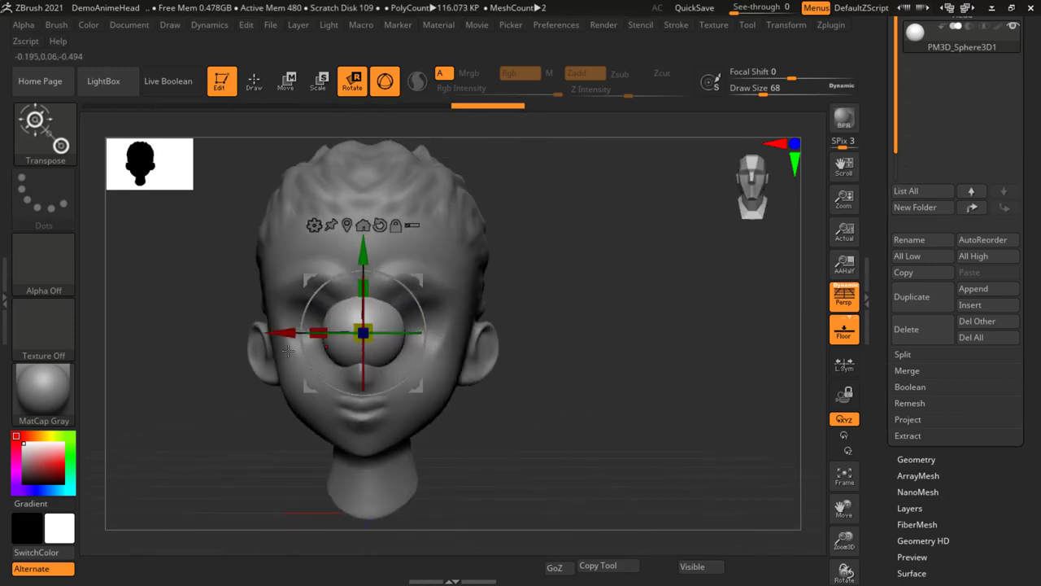
pyautogui.moveTo(281, 331); pyautogui.dragTo(334, 334)
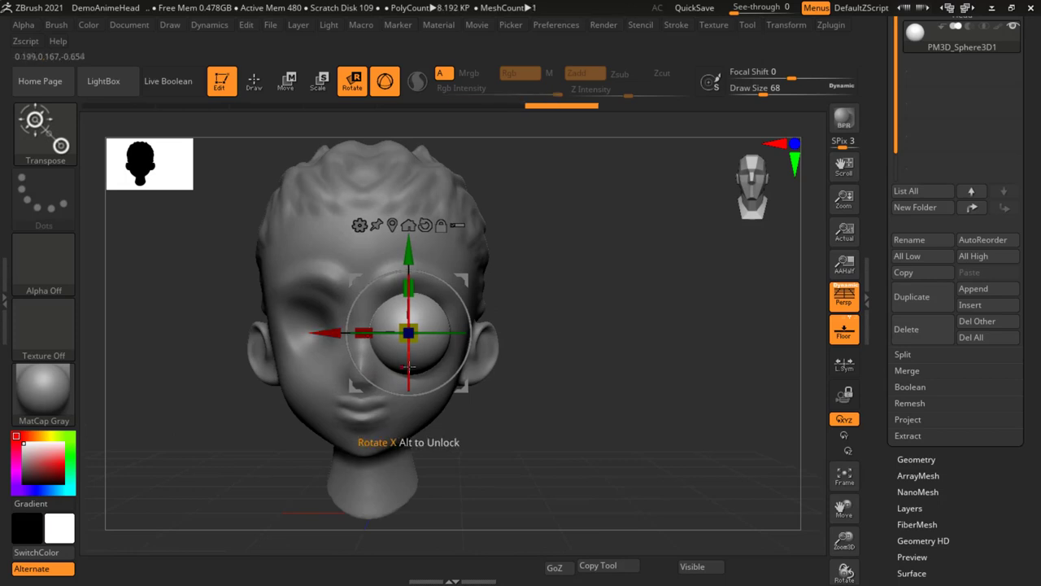
pyautogui.moveTo(413, 340); pyautogui.dragTo(390, 358)
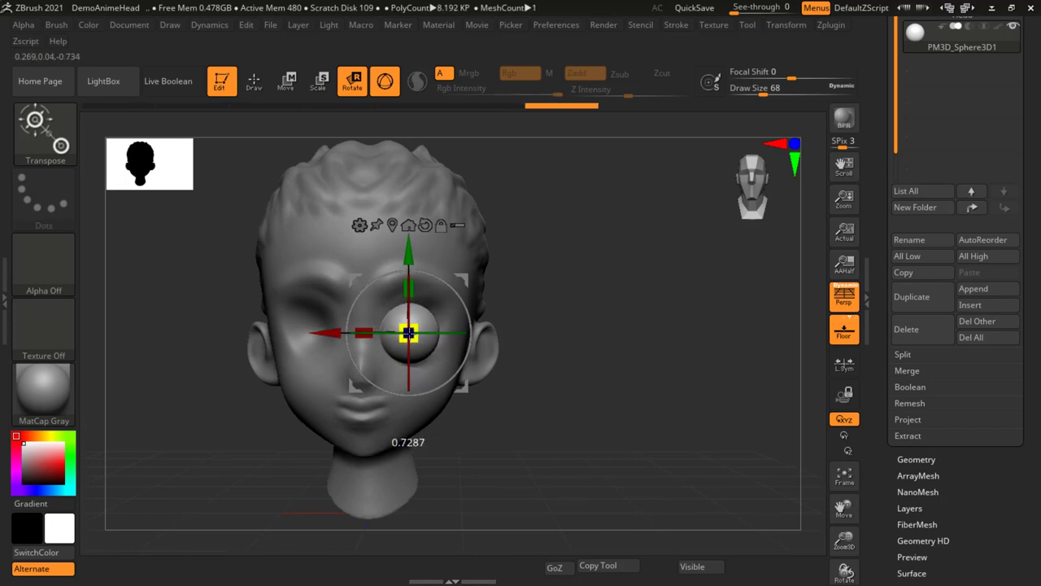
pyautogui.keyDown('shift'); pyautogui.moveTo(480, 432); pyautogui.dragTo(645, 433); pyautogui.keyUp('shift')
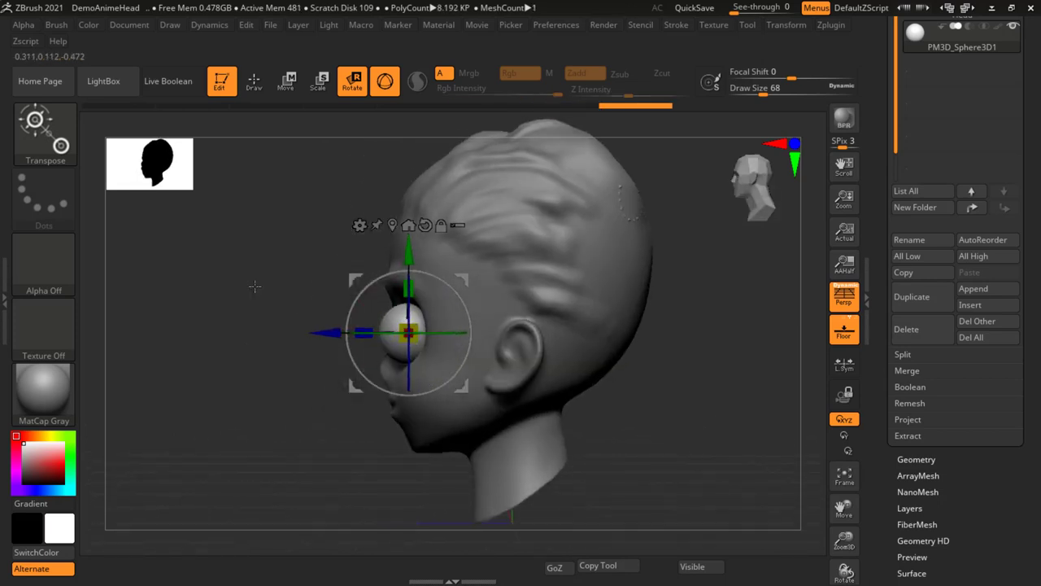
pyautogui.keyDown('ctrl'); pyautogui.moveTo(702, 472); pyautogui.dragTo(323, 350, button='right'); pyautogui.keyUp('ctrl')
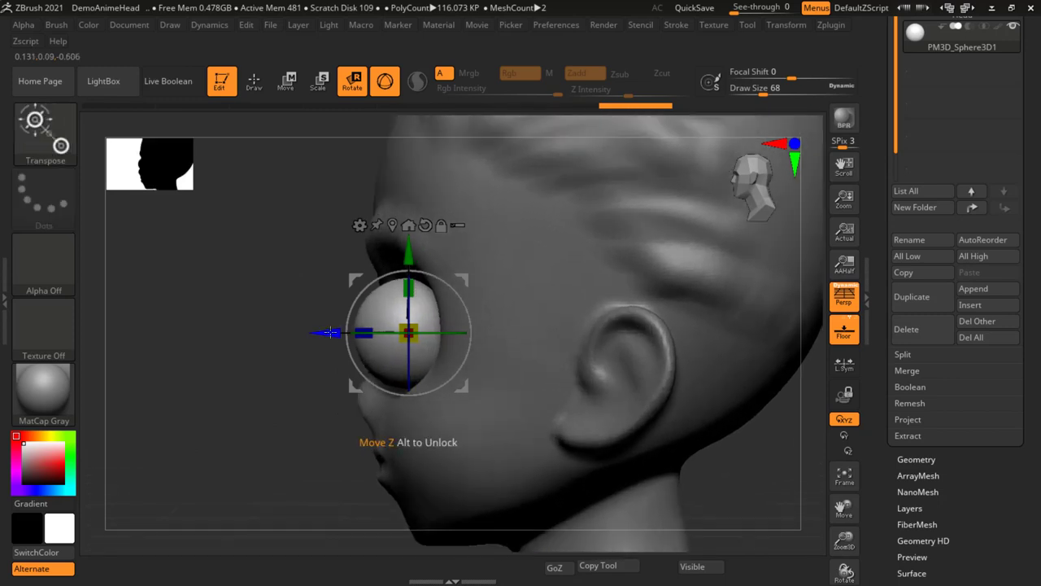
pyautogui.moveTo(330, 334); pyautogui.dragTo(377, 344)
pyautogui.moveTo(376, 343); pyautogui.dragTo(381, 336, button='right')
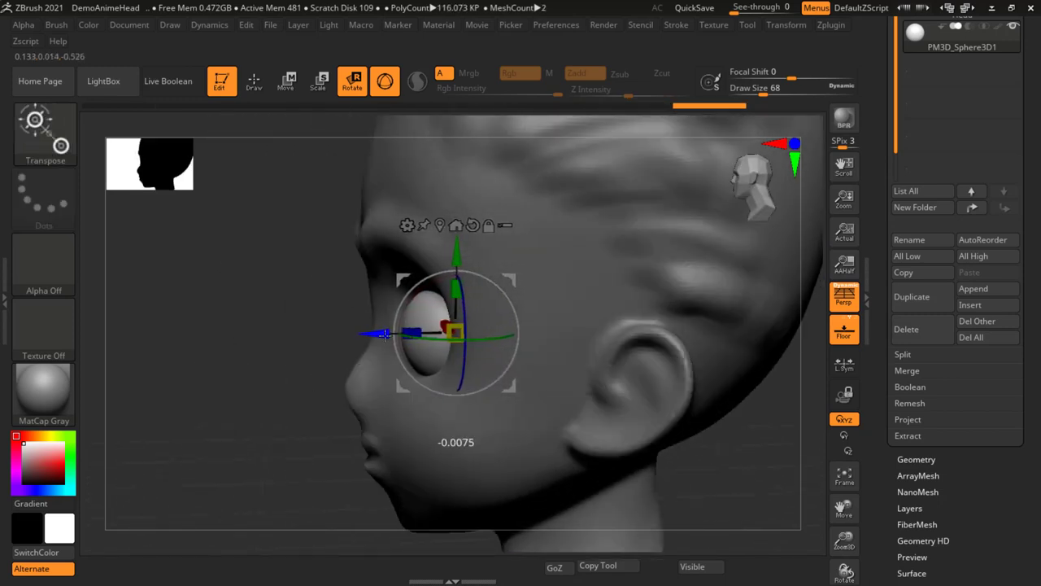
pyautogui.moveTo(381, 336); pyautogui.dragTo(399, 336)
pyautogui.moveTo(399, 336)
pyautogui.keyDown('shift'); pyautogui.mouseDown(button='right')
pyautogui.moveTo(379, 368)
pyautogui.moveTo(708, 447)
pyautogui.moveTo(746, 432)
pyautogui.mouseUp(button='right'); pyautogui.keyUp('shift')
# Mirror the eyeball across X with SubTool Master, merged into one subtool, then fit the view
pyautogui.click(831, 26)
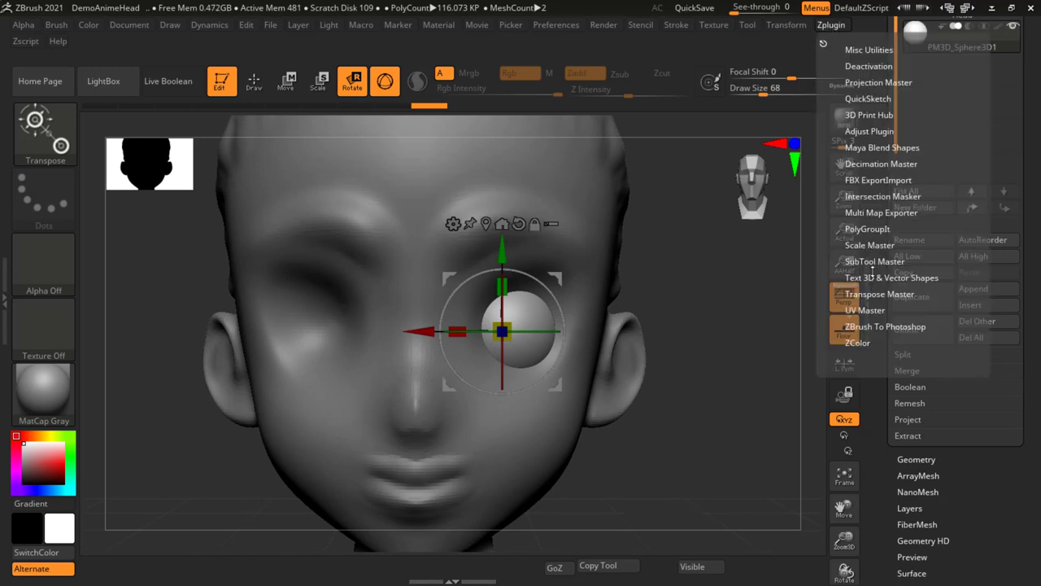
pyautogui.click(873, 262)
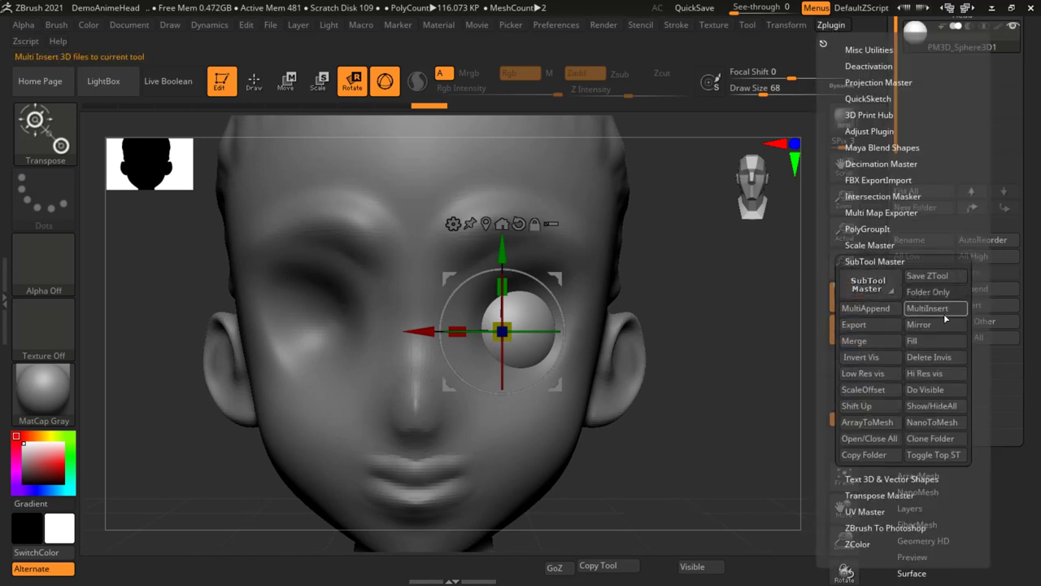
pyautogui.click(933, 325)
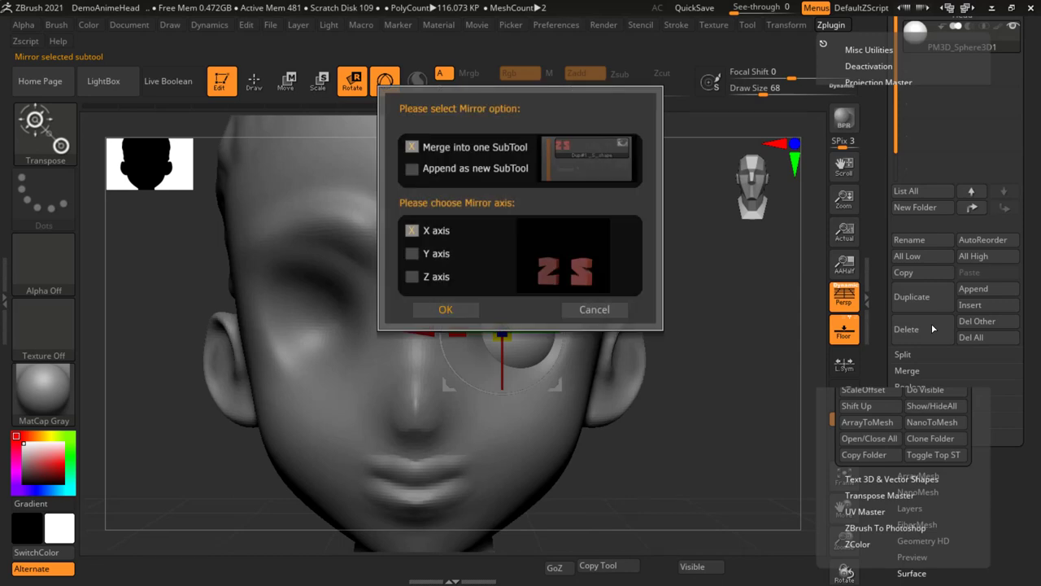
pyautogui.click(443, 308)
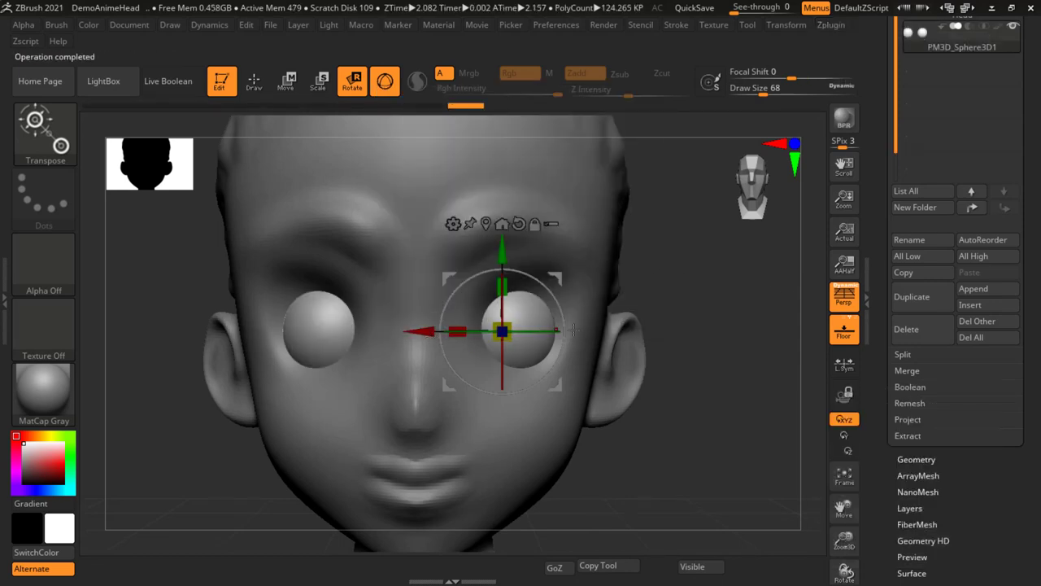
pyautogui.press('q')
pyautogui.press('f')
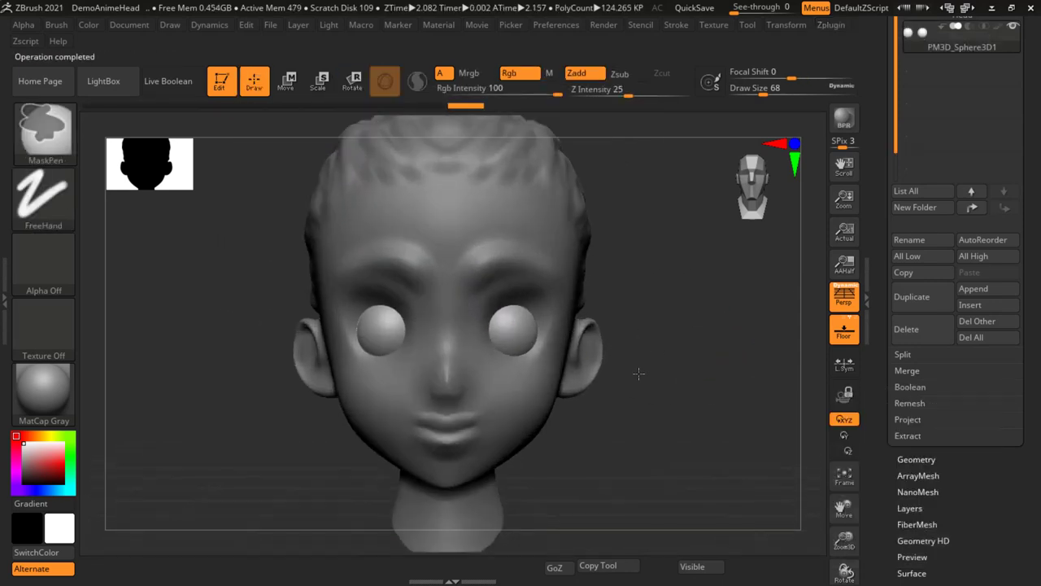
pyautogui.moveTo(674, 369); pyautogui.dragTo(672, 364)
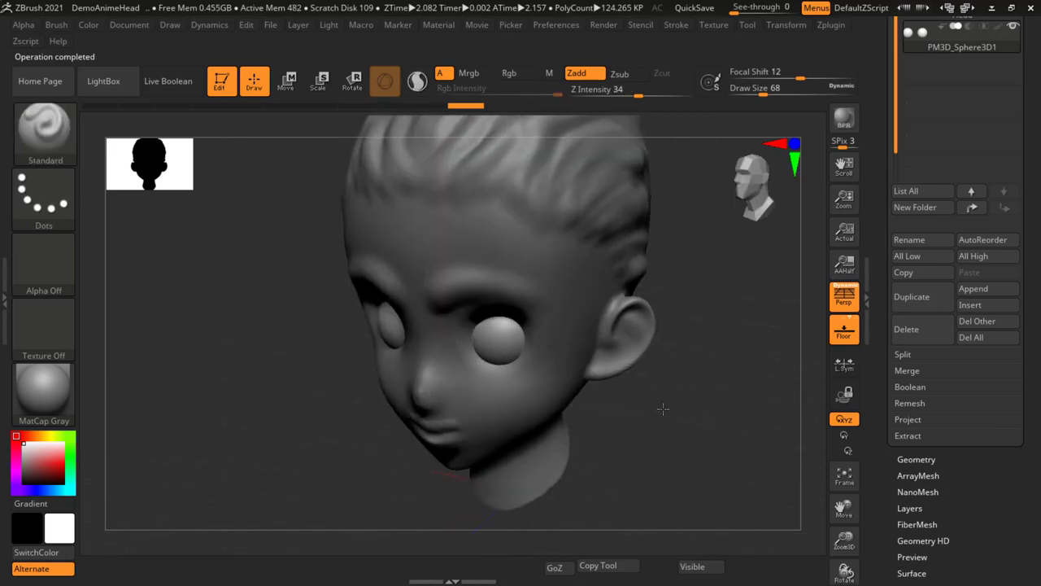
pyautogui.press('ctrl')
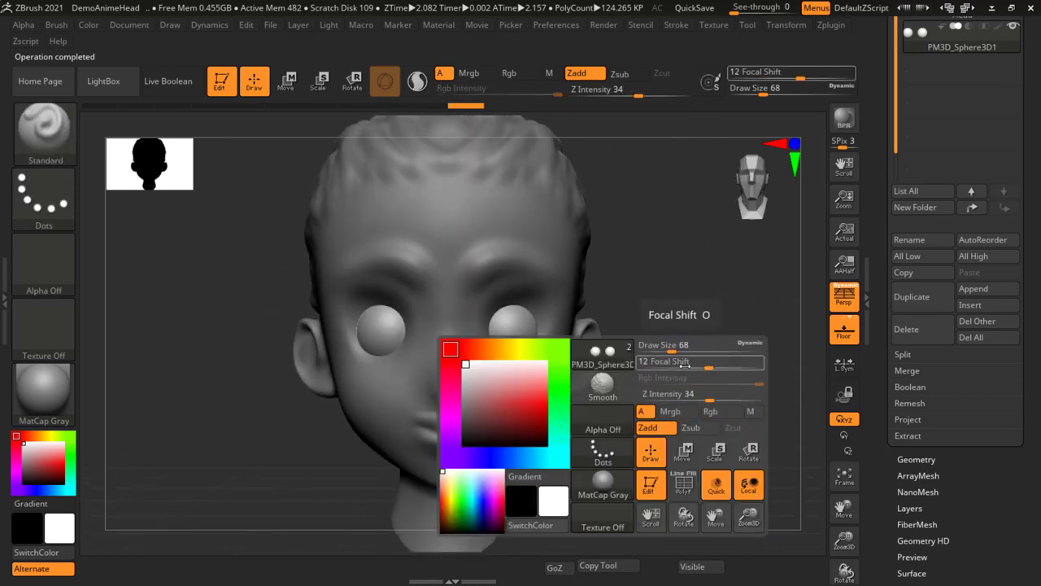
pyautogui.moveTo(666, 366)
pyautogui.keyDown('alt'); pyautogui.mouseDown()
pyautogui.moveTo(616, 361)
pyautogui.moveTo(630, 369)
pyautogui.mouseUp(); pyautogui.keyUp('alt')
pyautogui.click(630, 369)
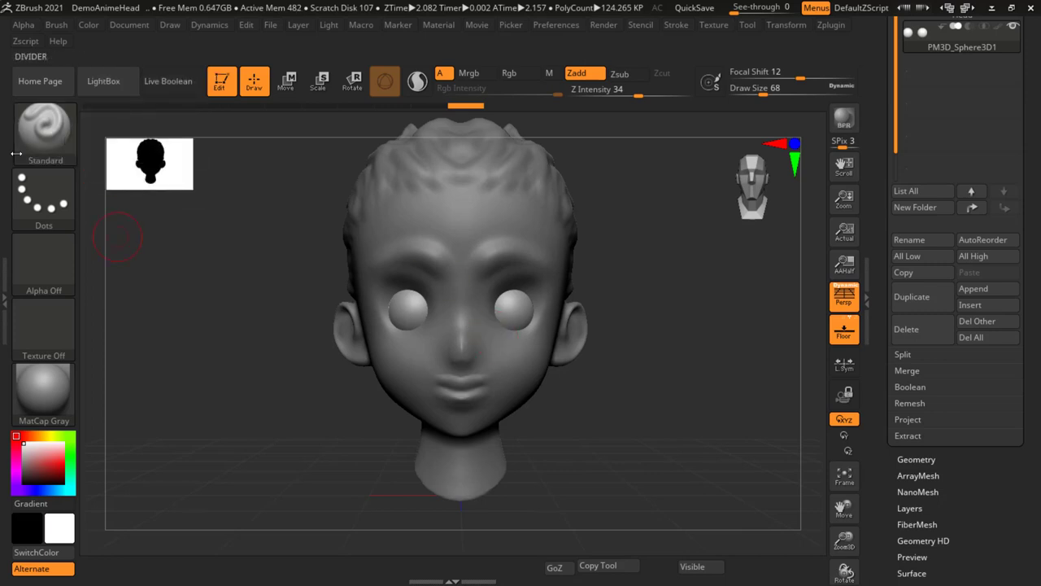
pyautogui.click(49, 132)
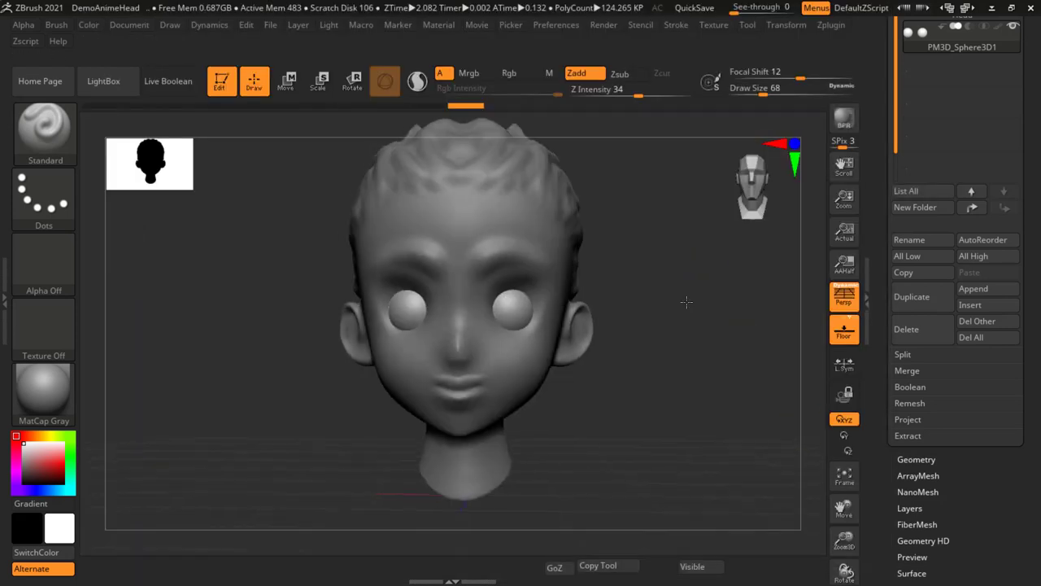
pyautogui.moveTo(697, 305)
pyautogui.keyDown('shift'); pyautogui.mouseDown()
pyautogui.moveTo(698, 318)
pyautogui.moveTo(669, 317)
pyautogui.mouseUp(); pyautogui.keyUp('shift')
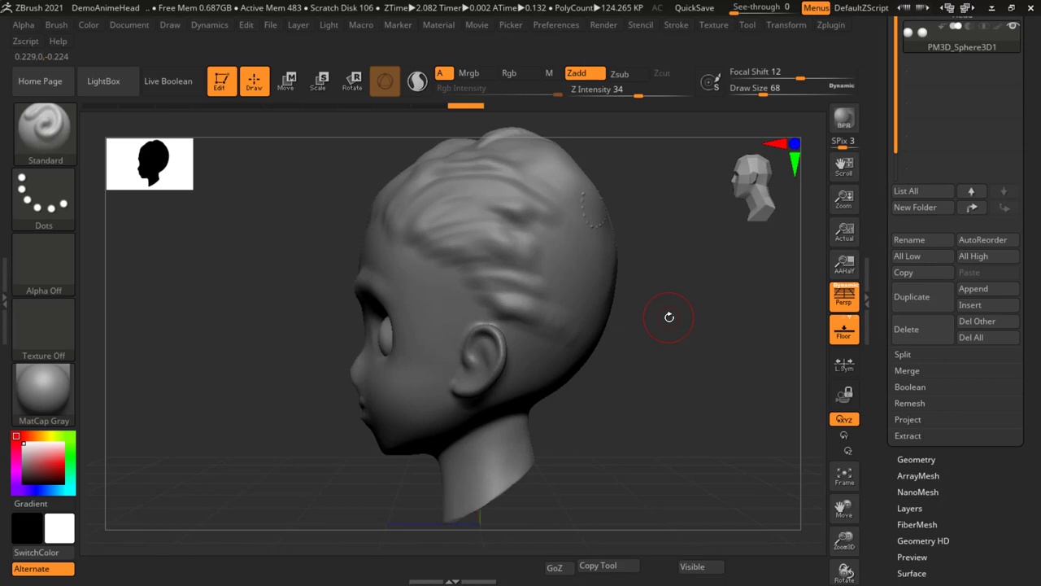
# Open the brush library and filter it to I to list the IMM brushes
pyautogui.press('b')
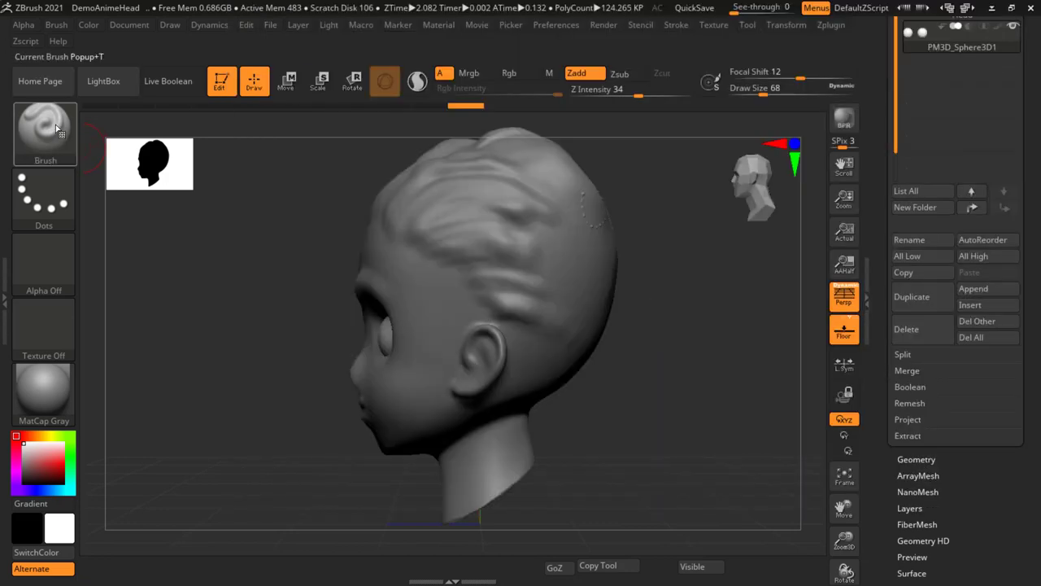
pyautogui.click(60, 130)
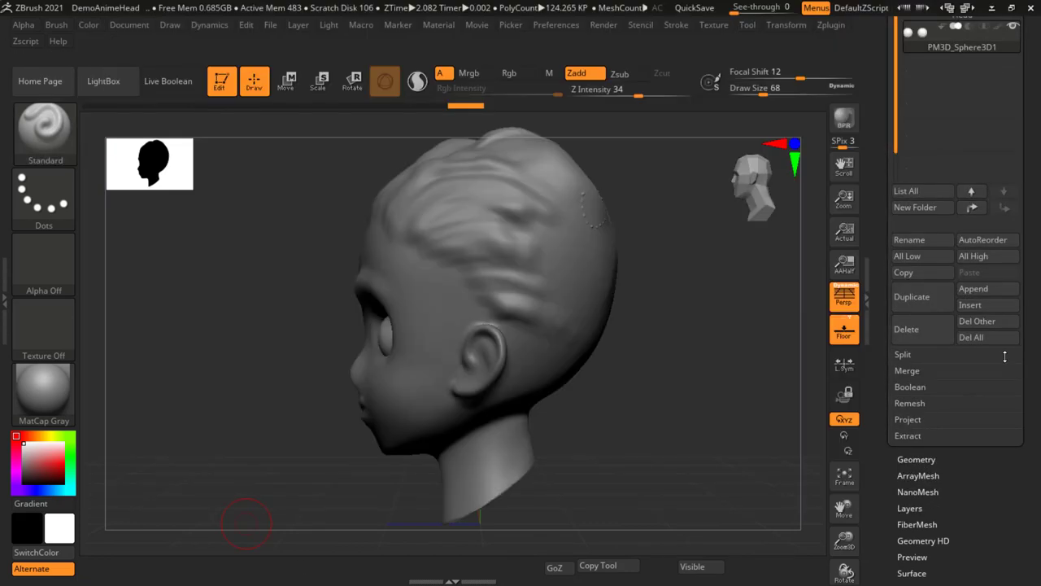
pyautogui.press('b')
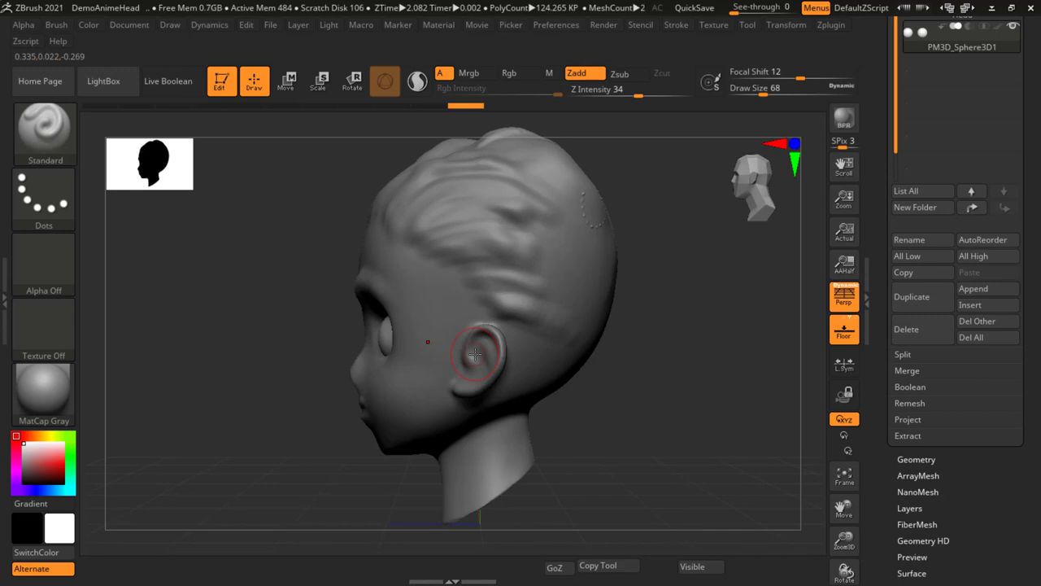
pyautogui.press('b')
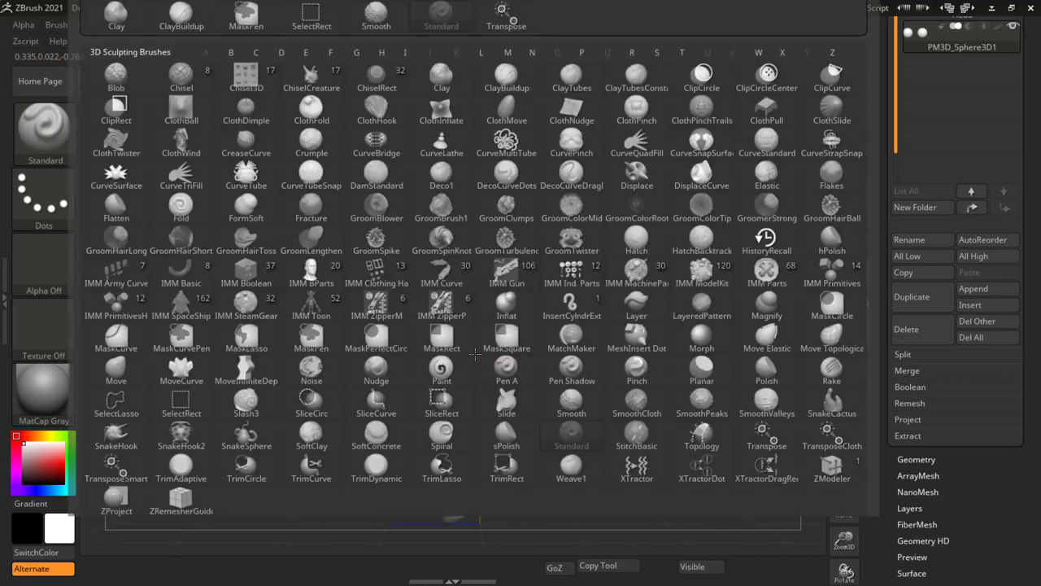
pyautogui.press('i')
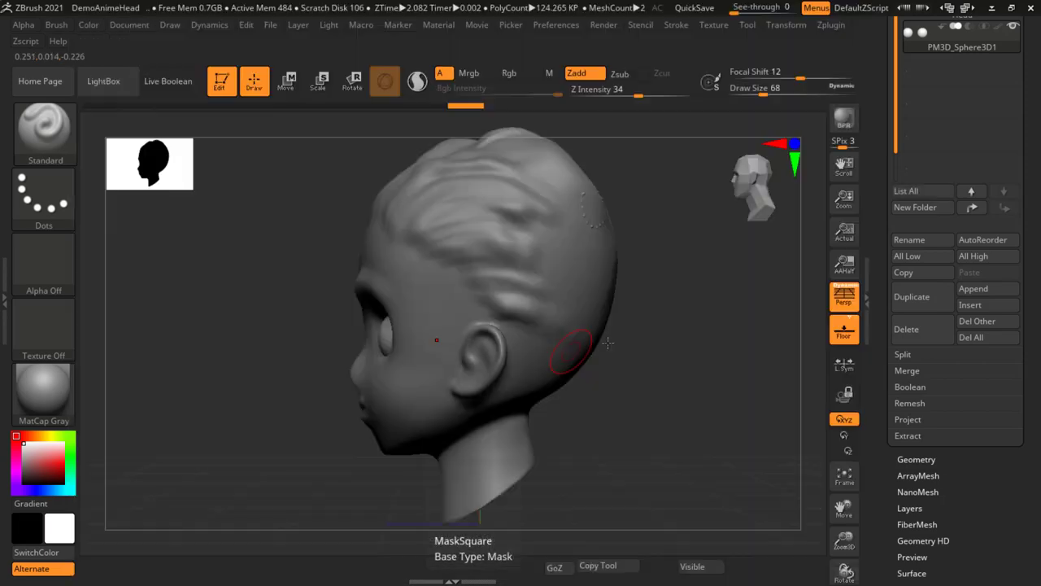
pyautogui.click(36, 126)
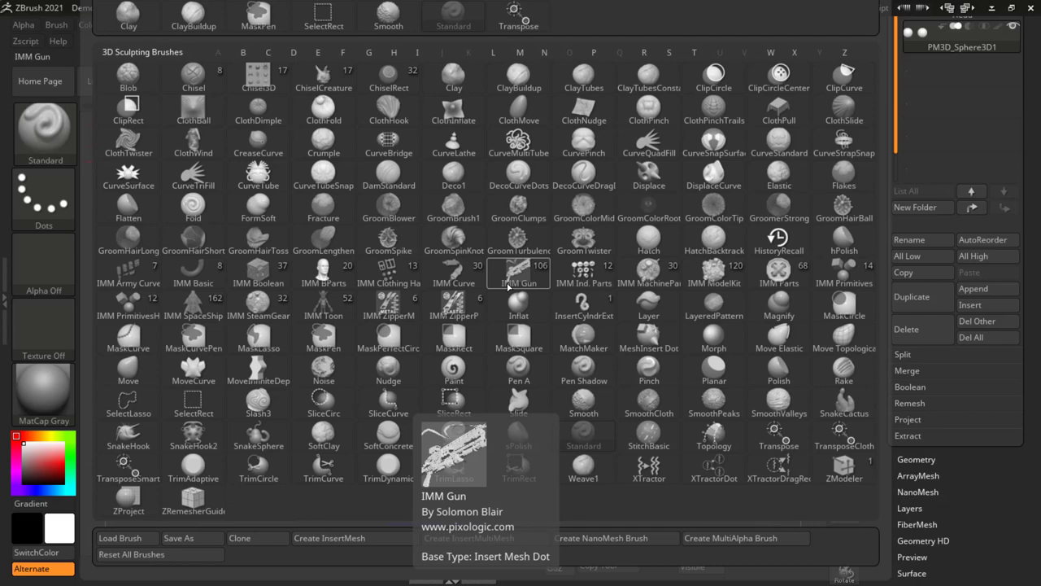
pyautogui.press('i')
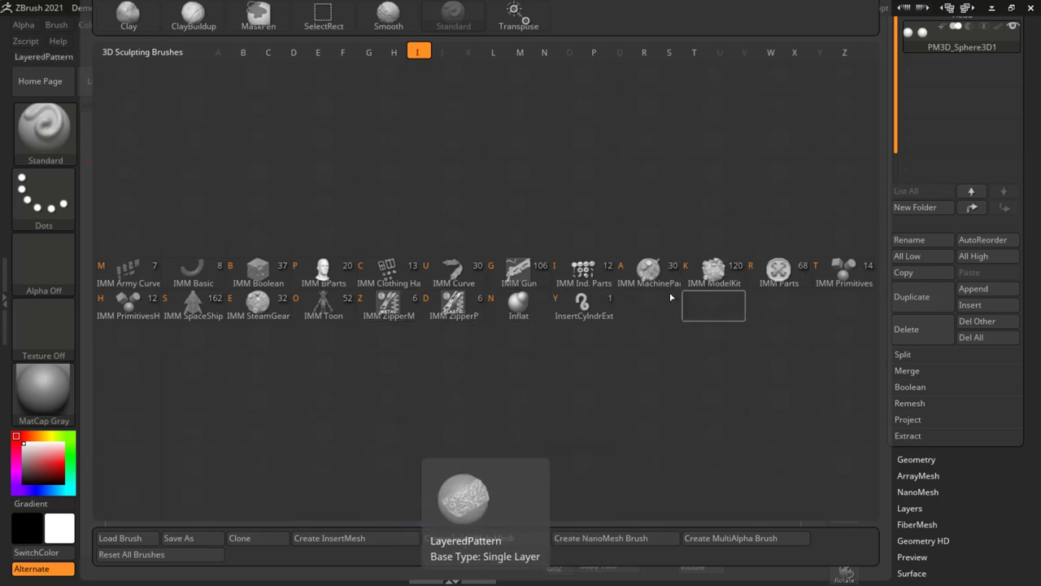
# Choose the IMM BParts brush and browse its Eye01, Ear and Nose parts
pyautogui.click(323, 275)
pyautogui.moveTo(45, 132)
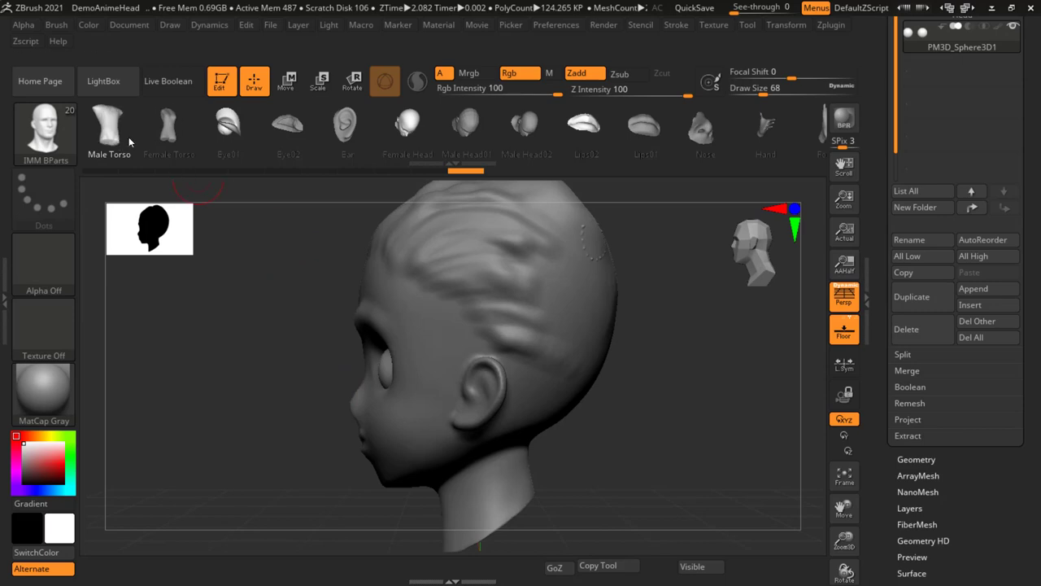
pyautogui.moveTo(760, 139)
pyautogui.mouseDown()
pyautogui.moveTo(153, 164)
pyautogui.moveTo(256, 171)
pyautogui.mouseUp()
pyautogui.moveTo(296, 176)
pyautogui.mouseDown()
pyautogui.moveTo(714, 177)
pyautogui.moveTo(210, 165)
pyautogui.mouseUp()
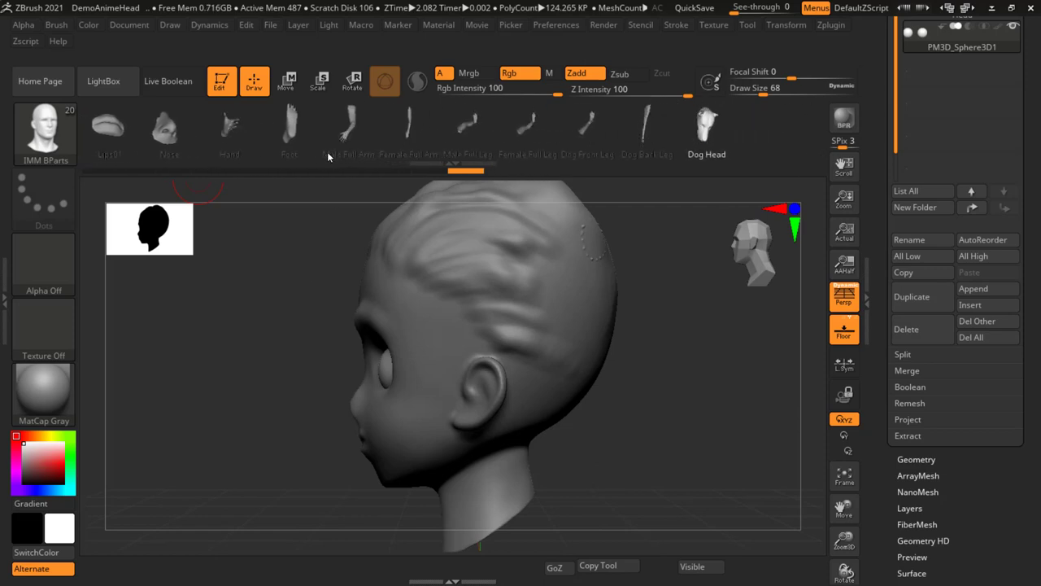
pyautogui.moveTo(238, 148); pyautogui.dragTo(766, 150)
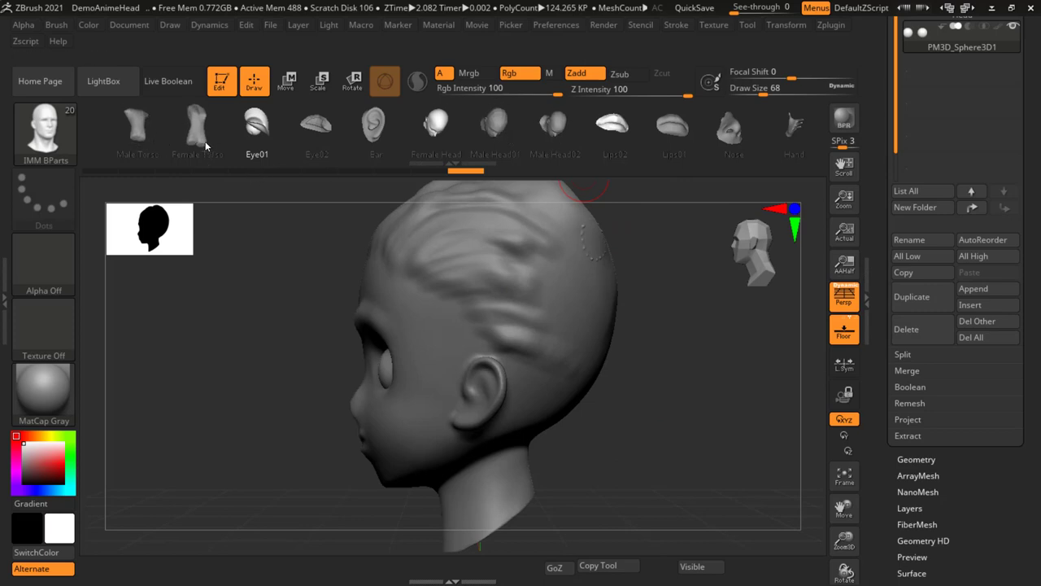
# Turn the head front-on, zoom toward the left cheek, and set Draw Size to 39
pyautogui.keyDown('shift'); pyautogui.moveTo(608, 419); pyautogui.dragTo(561, 333); pyautogui.keyUp('shift')
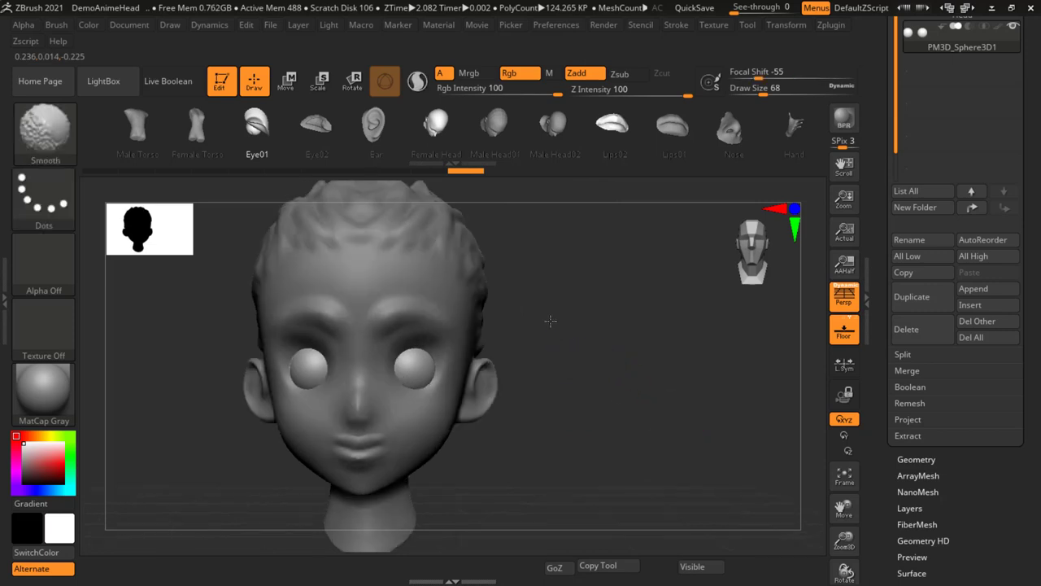
pyautogui.moveTo(571, 366)
pyautogui.keyDown('ctrl'); pyautogui.mouseDown(button='right')
pyautogui.moveTo(573, 395)
pyautogui.moveTo(661, 425)
pyautogui.mouseUp(button='right'); pyautogui.keyUp('ctrl')
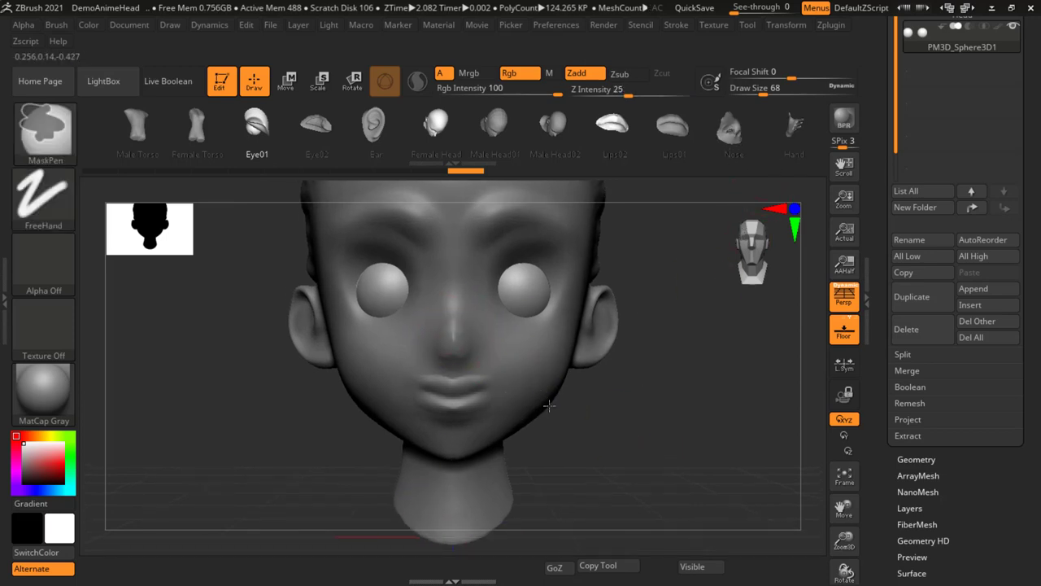
pyautogui.moveTo(454, 460)
pyautogui.mouseDown(button='right')
pyautogui.moveTo(619, 455)
pyautogui.moveTo(582, 451)
pyautogui.mouseUp(button='right')
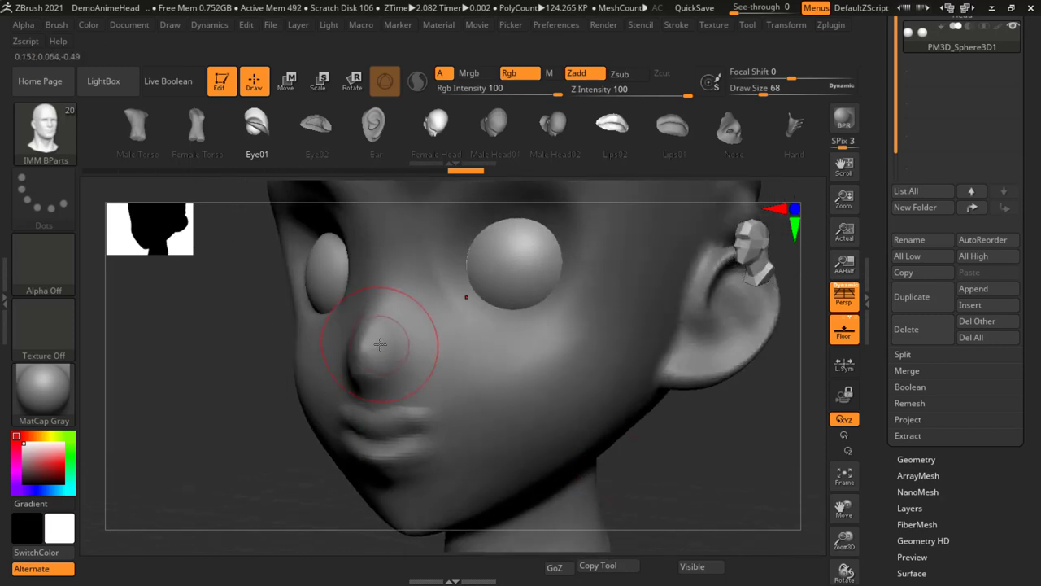
pyautogui.moveTo(379, 346); pyautogui.dragTo(371, 344)
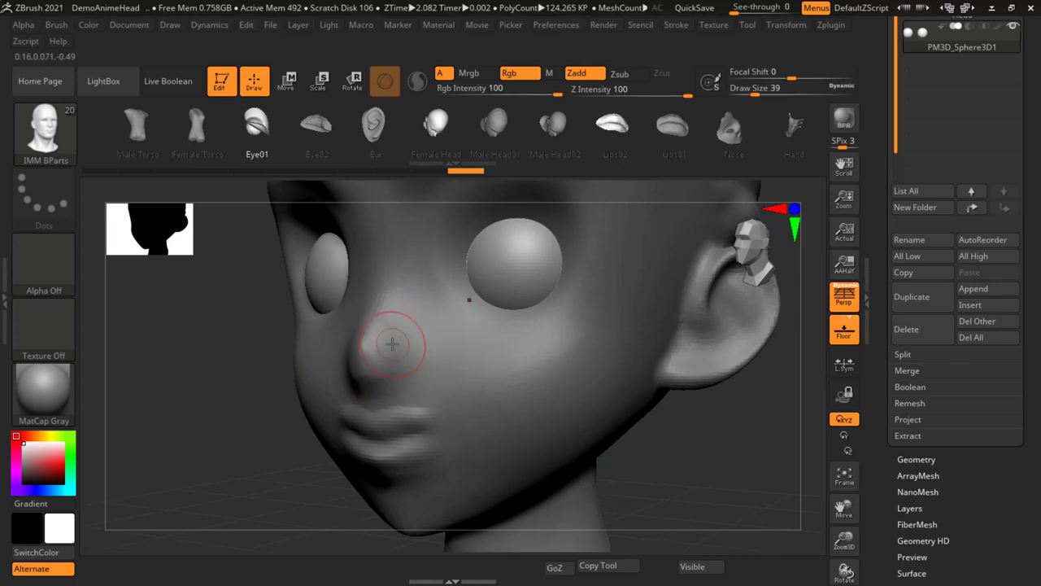
pyautogui.press('shift')
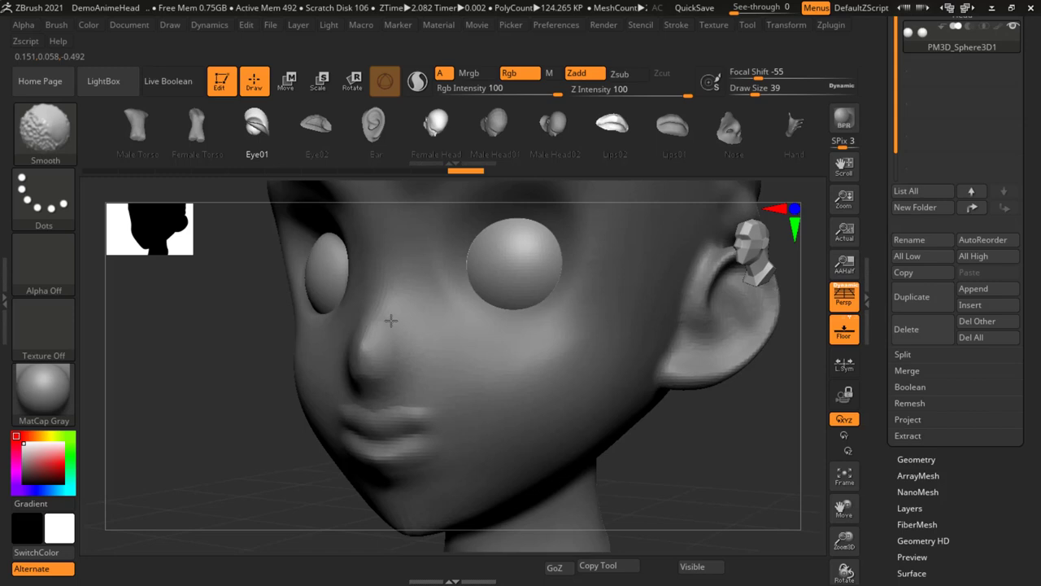
pyautogui.keyDown('alt'); pyautogui.click(450, 371); pyautogui.keyUp('alt')
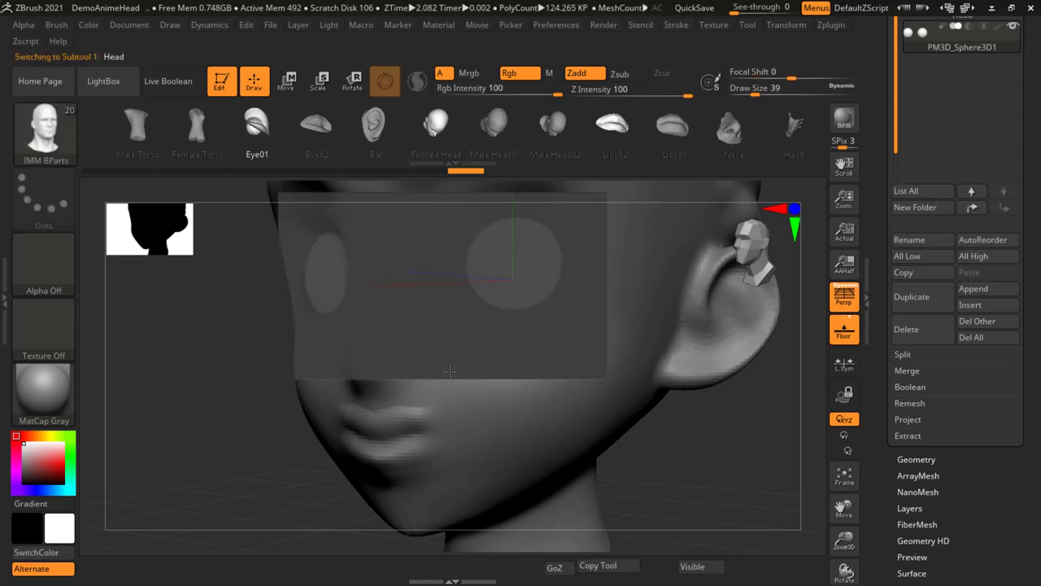
pyautogui.press('shift')
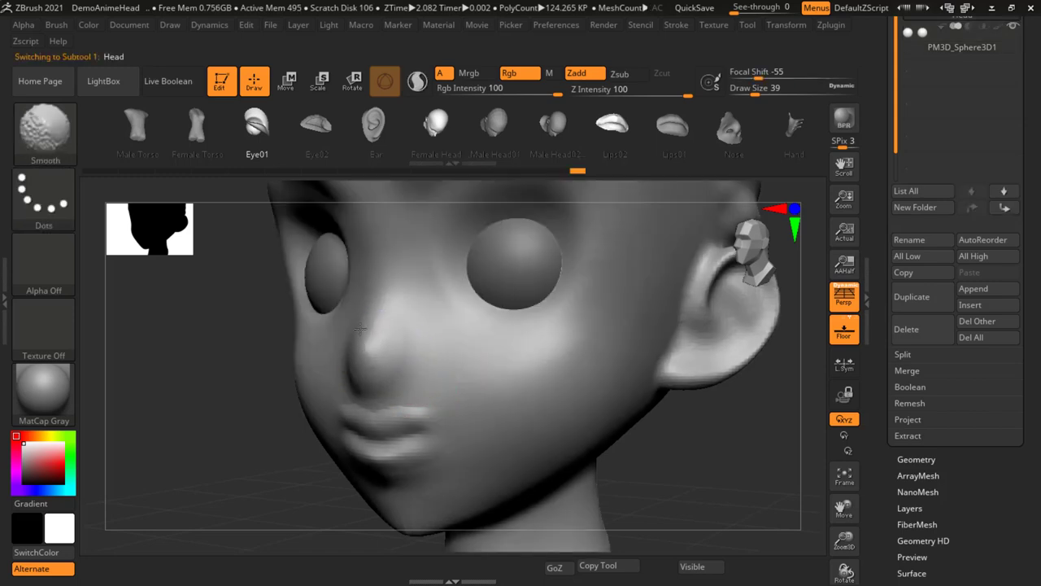
pyautogui.keyDown('shift'); pyautogui.moveTo(432, 332); pyautogui.dragTo(458, 337, button='right'); pyautogui.keyUp('shift')
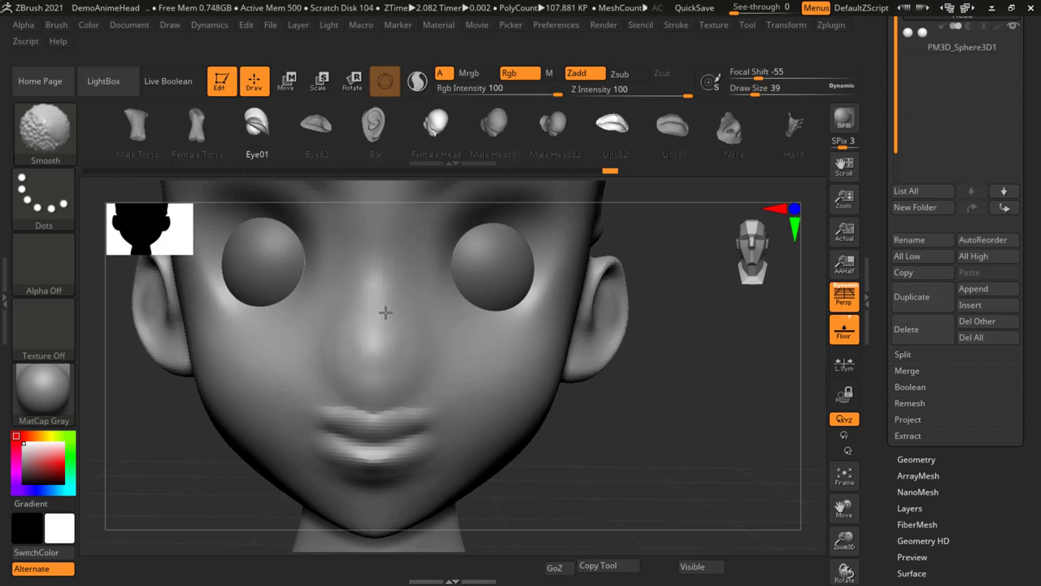
pyautogui.moveTo(372, 333); pyautogui.dragTo(400, 373, button='right')
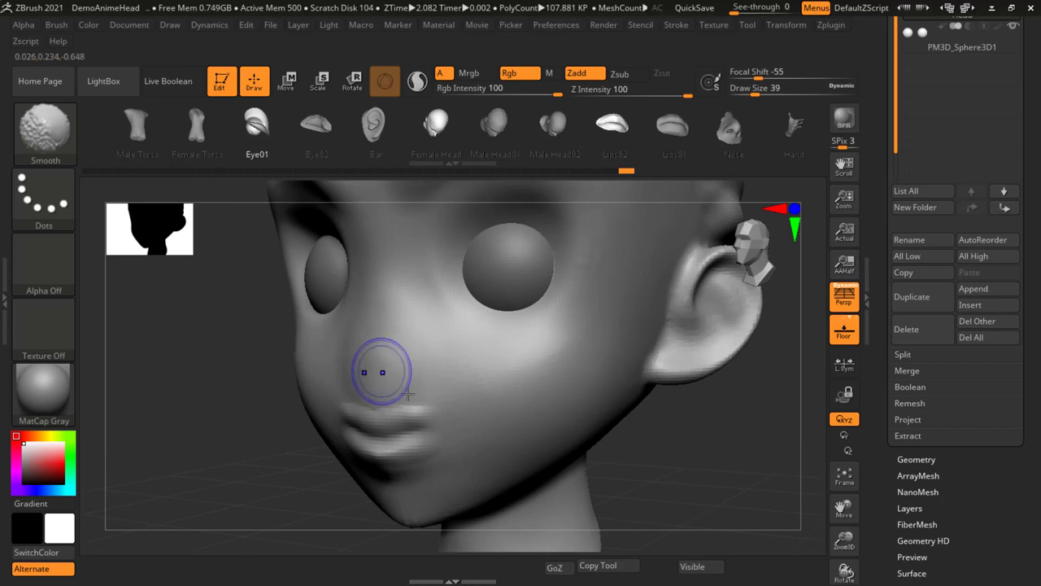
pyautogui.moveTo(430, 393); pyautogui.dragTo(402, 375, button='right')
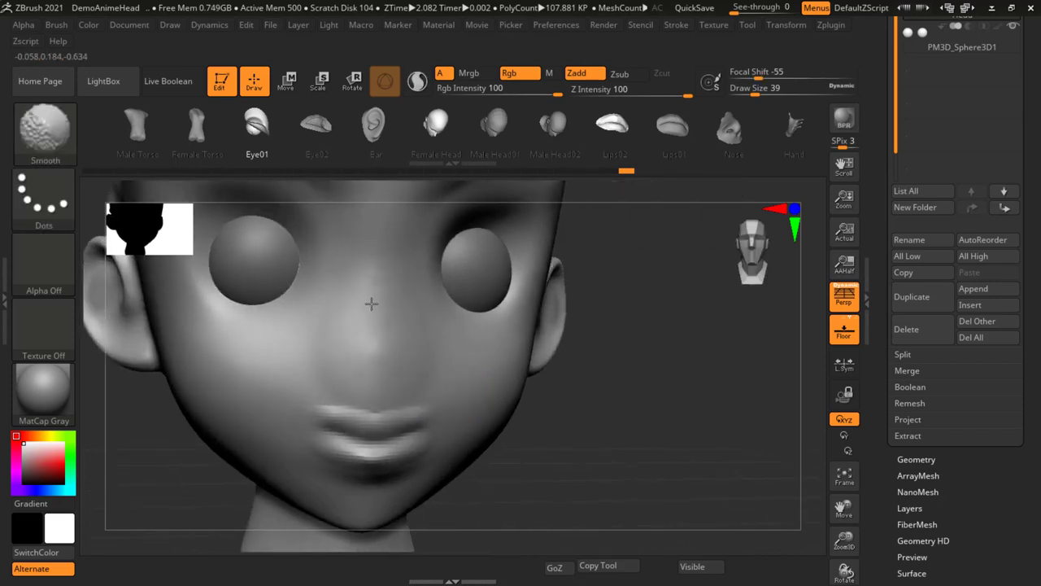
pyautogui.keyDown('shift'); pyautogui.moveTo(486, 439); pyautogui.dragTo(469, 407, button='right'); pyautogui.keyUp('shift')
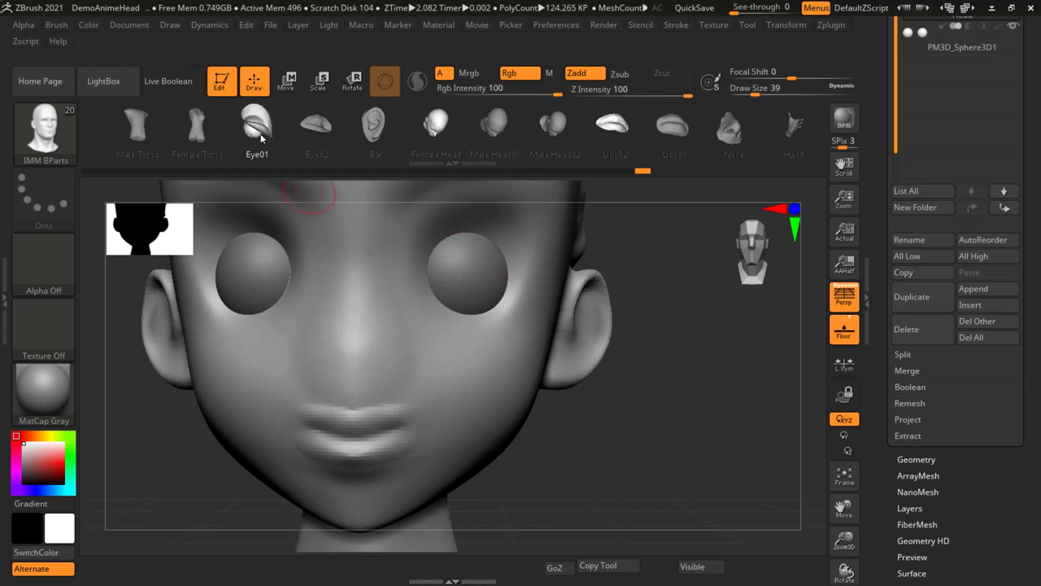
# Insert a Nose part on the face, then undo the attempt
pyautogui.click(729, 132)
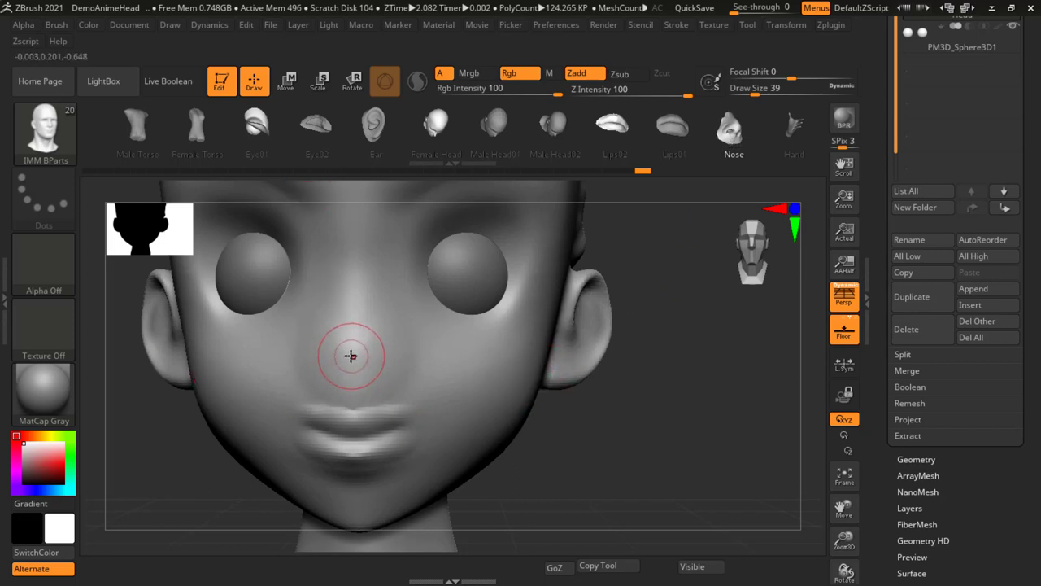
pyautogui.moveTo(351, 356); pyautogui.dragTo(403, 315)
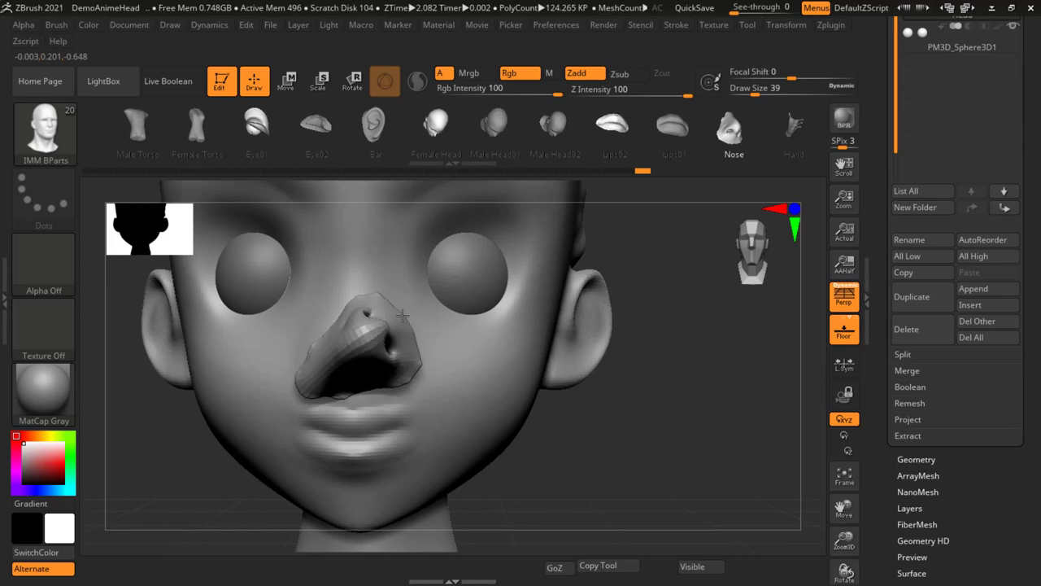
pyautogui.moveTo(402, 315)
pyautogui.mouseDown()
pyautogui.moveTo(367, 440)
pyautogui.moveTo(379, 443)
pyautogui.mouseUp()
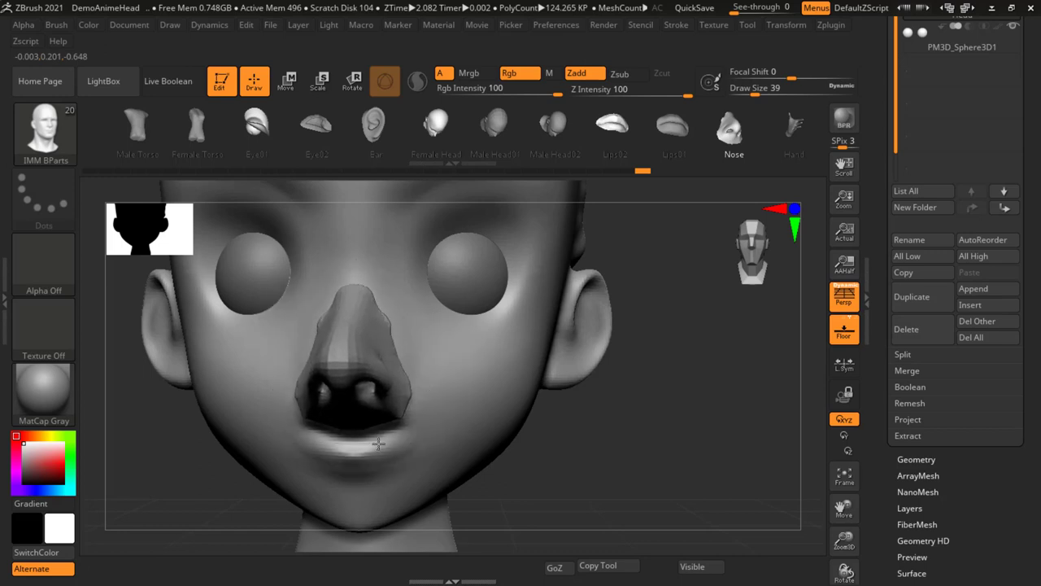
pyautogui.hotkey('ctrl', 'z')
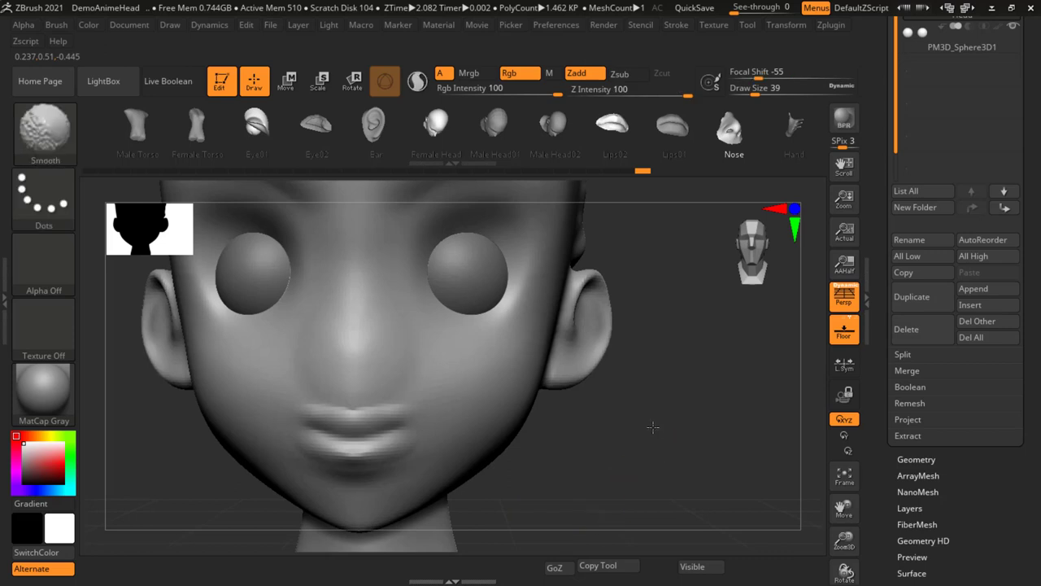
pyautogui.hotkey('ctrl', 'z')
pyautogui.hotkey('ctrl', 'z')
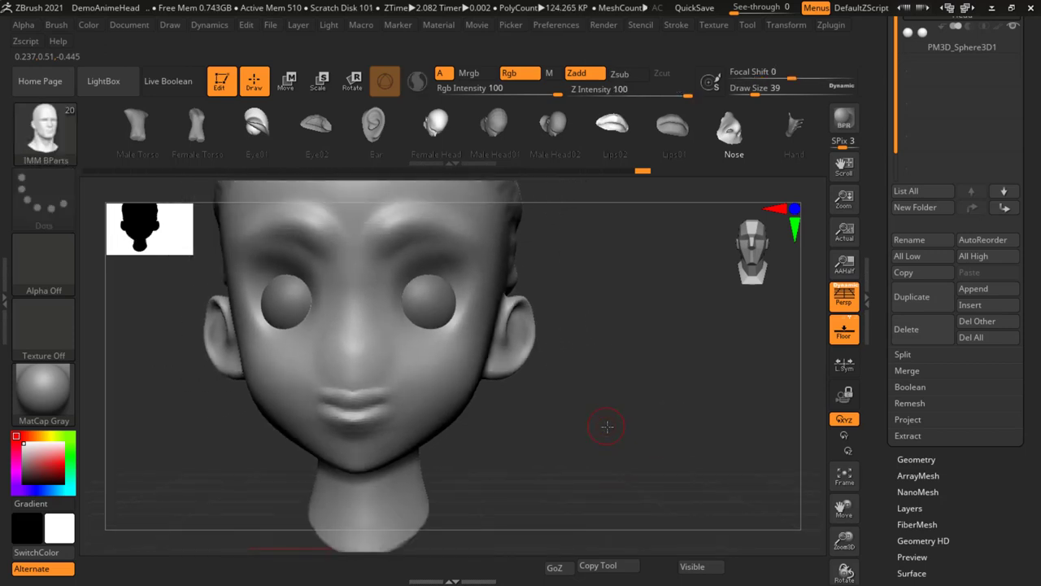
pyautogui.hotkey('ctrl', 'z')
# Insert the Nose part again below the eyes, check its side profile, and activate Move
pyautogui.moveTo(606, 433)
pyautogui.keyDown('ctrl'); pyautogui.mouseDown(button='right')
pyautogui.moveTo(630, 440)
pyautogui.moveTo(627, 421)
pyautogui.mouseUp(button='right'); pyautogui.keyUp('ctrl')
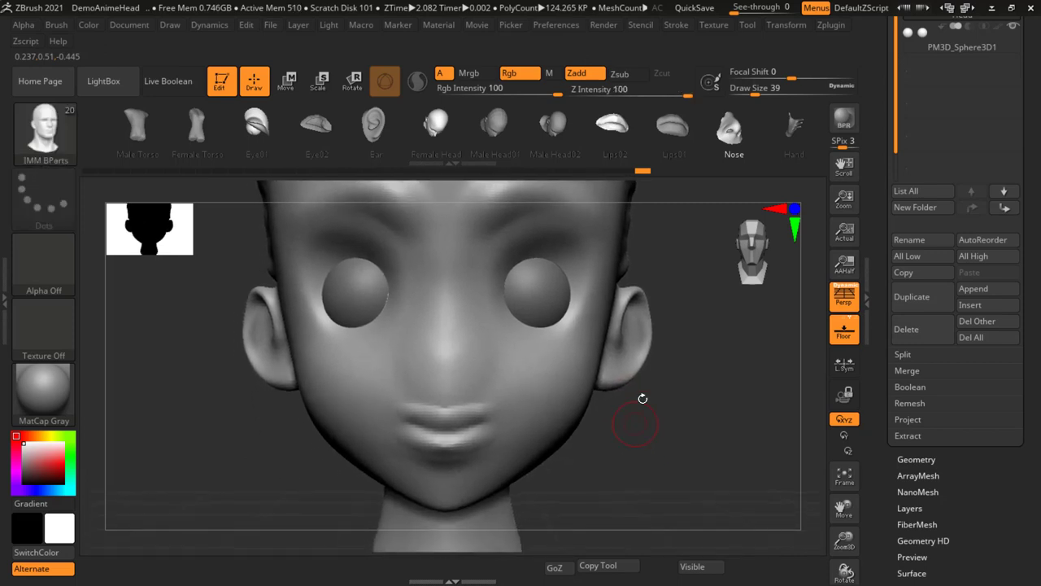
pyautogui.click(726, 132)
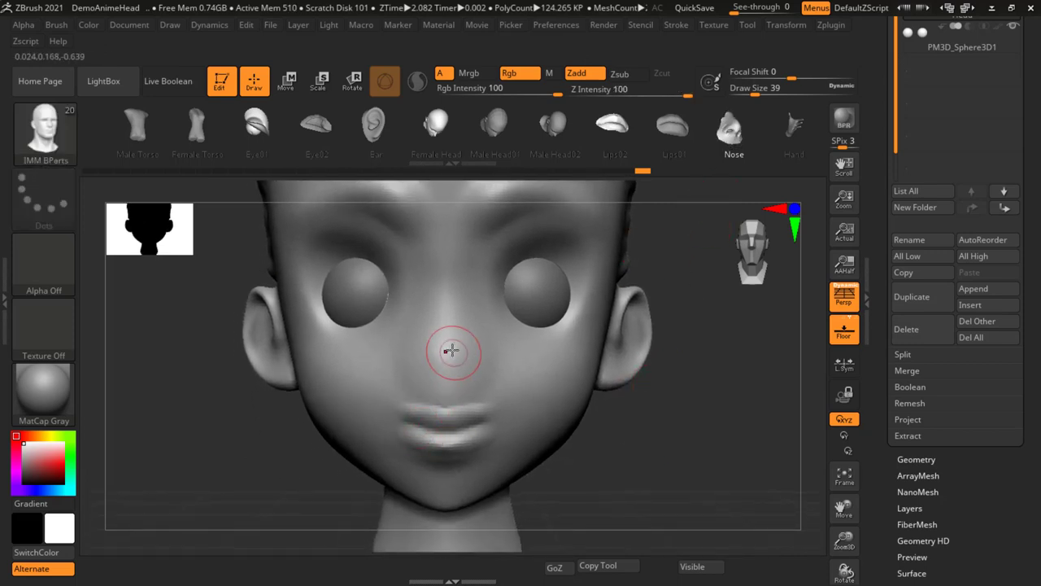
pyautogui.moveTo(445, 353)
pyautogui.mouseDown()
pyautogui.moveTo(462, 441)
pyautogui.moveTo(453, 450)
pyautogui.mouseUp()
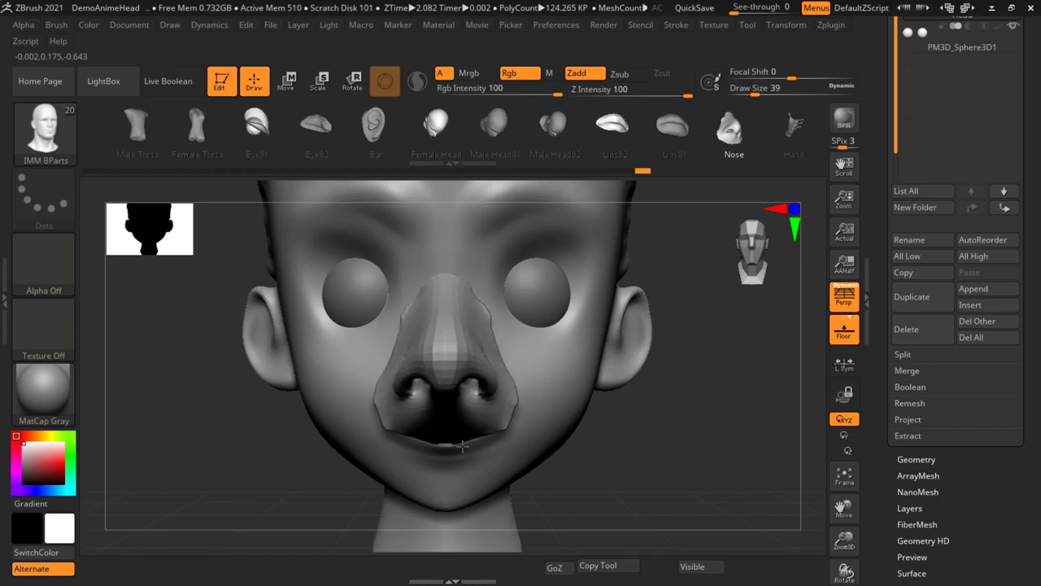
pyautogui.moveTo(626, 479); pyautogui.dragTo(641, 436)
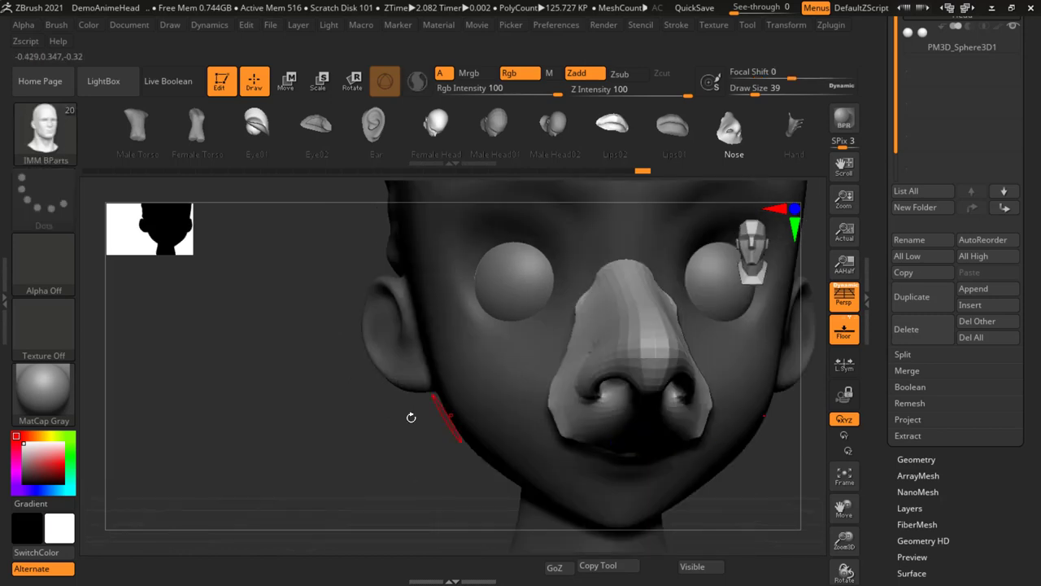
pyautogui.moveTo(409, 419)
pyautogui.mouseDown()
pyautogui.moveTo(474, 423)
pyautogui.moveTo(478, 408)
pyautogui.mouseUp()
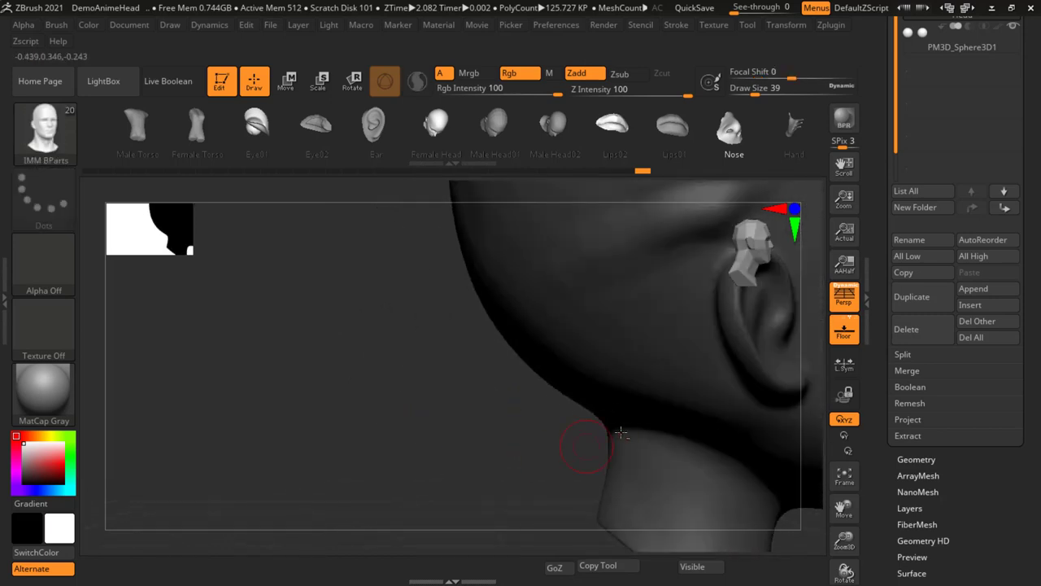
pyautogui.moveTo(581, 442)
pyautogui.mouseDown()
pyautogui.moveTo(488, 358)
pyautogui.moveTo(372, 279)
pyautogui.mouseUp()
pyautogui.moveTo(668, 331)
pyautogui.keyDown('alt'); pyautogui.mouseDown()
pyautogui.moveTo(570, 400)
pyautogui.moveTo(514, 289)
pyautogui.moveTo(686, 304)
pyautogui.moveTo(615, 350)
pyautogui.mouseUp(); pyautogui.keyUp('alt')
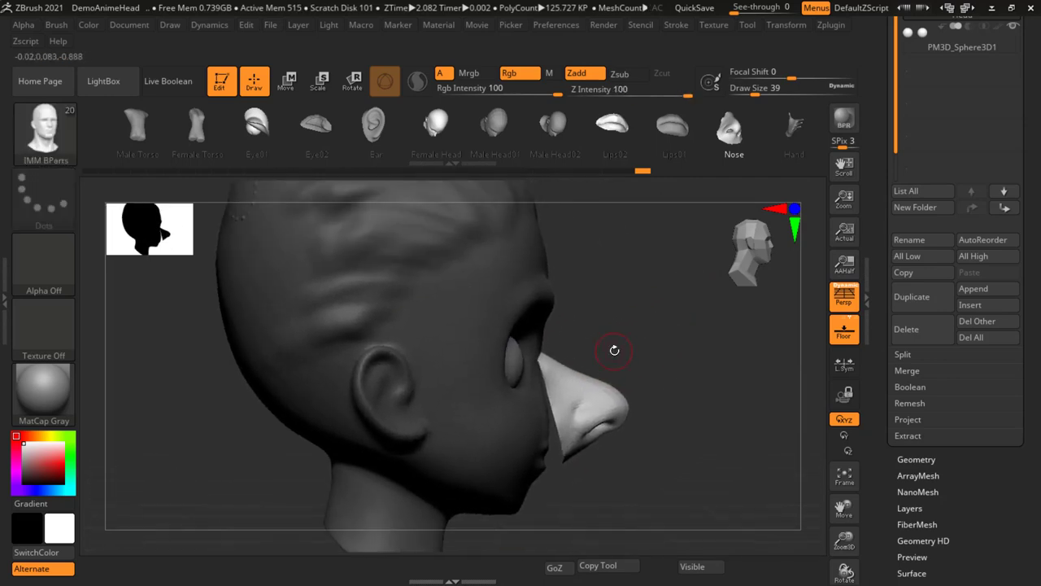
pyautogui.click(290, 80)
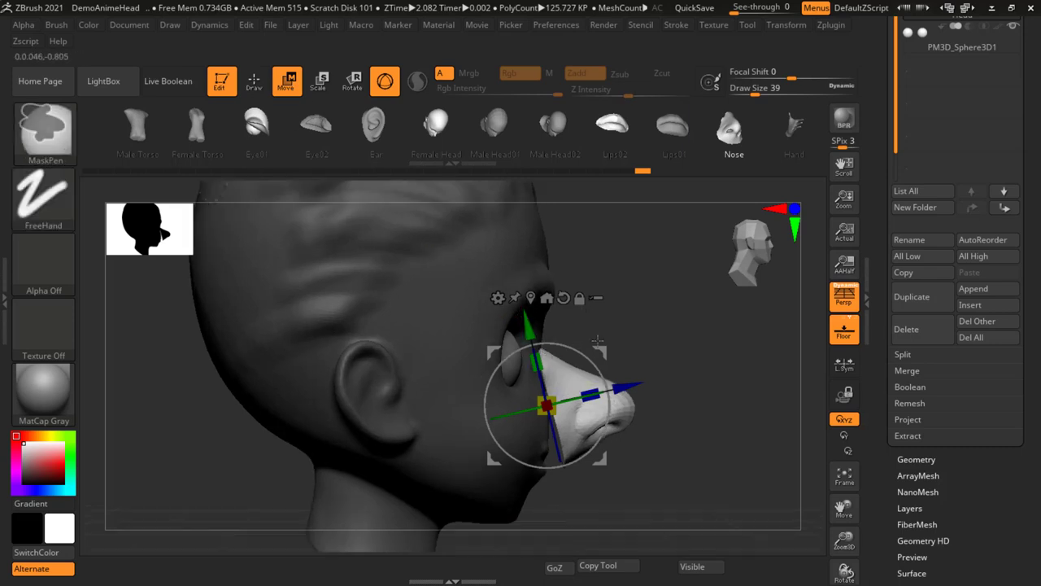
# Tilt the inserted nose around its centre with the Transpose gizmo
pyautogui.moveTo(581, 342)
pyautogui.keyDown('alt'); pyautogui.mouseDown()
pyautogui.moveTo(529, 330)
pyautogui.moveTo(522, 303)
pyautogui.mouseUp(); pyautogui.keyUp('alt')
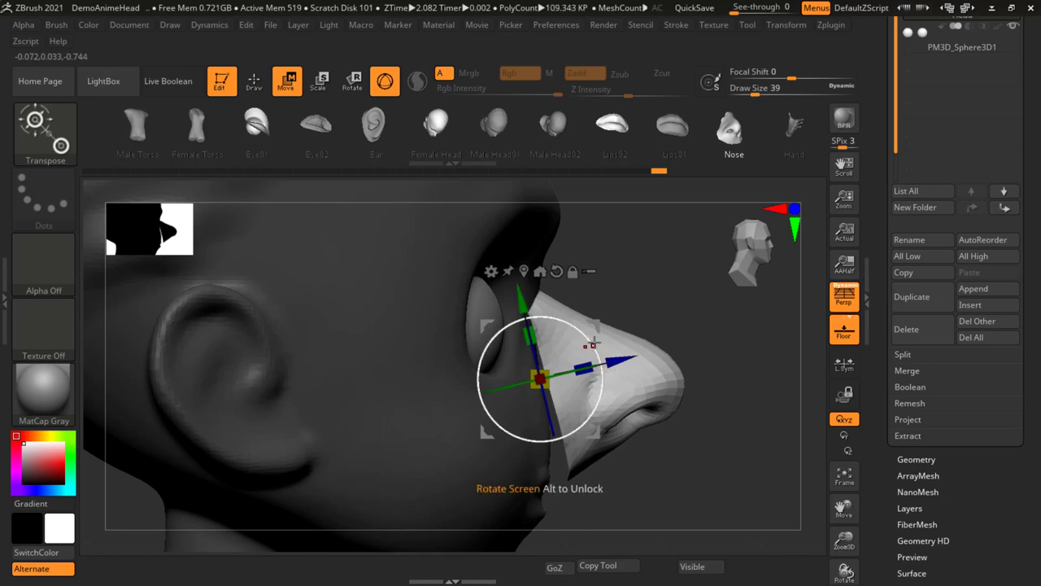
pyautogui.moveTo(594, 342)
pyautogui.mouseDown()
pyautogui.moveTo(602, 355)
pyautogui.moveTo(573, 389)
pyautogui.mouseUp()
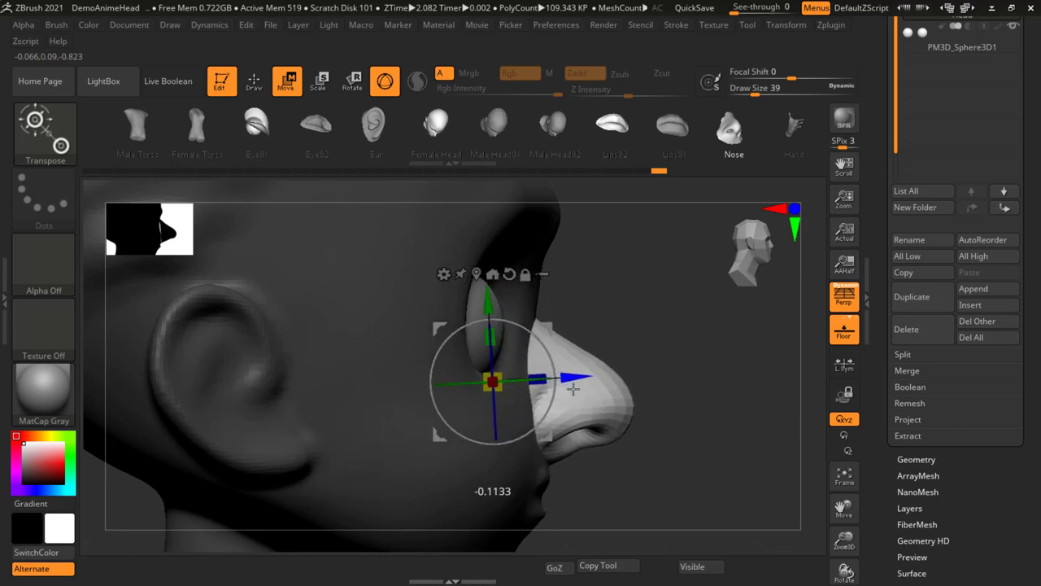
pyautogui.moveTo(573, 389)
pyautogui.keyDown('shift'); pyautogui.mouseDown()
pyautogui.moveTo(596, 381)
pyautogui.moveTo(660, 411)
pyautogui.mouseUp(); pyautogui.keyUp('shift')
pyautogui.moveTo(729, 326); pyautogui.dragTo(723, 310)
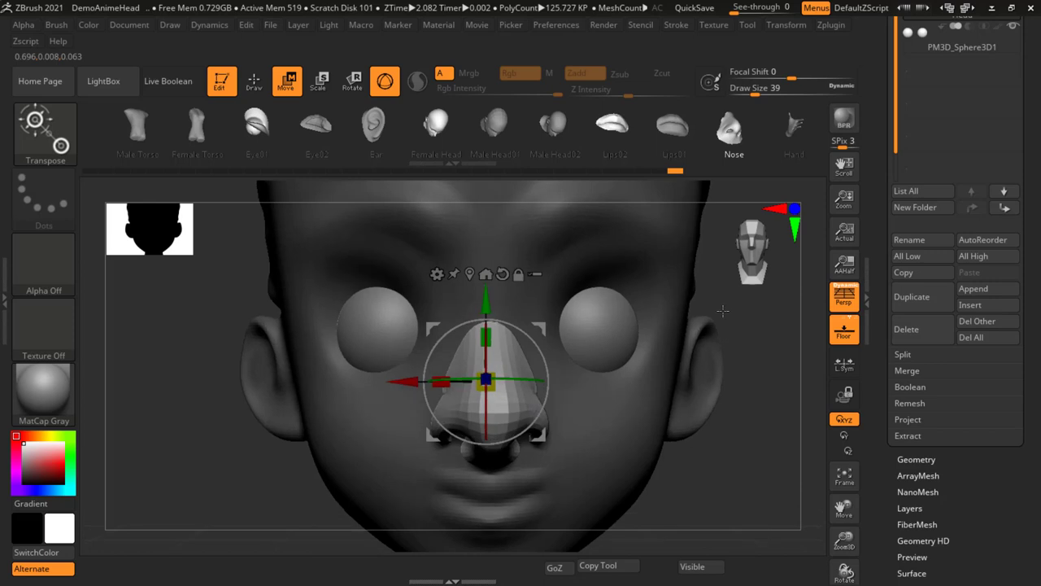
pyautogui.moveTo(693, 456); pyautogui.dragTo(561, 391)
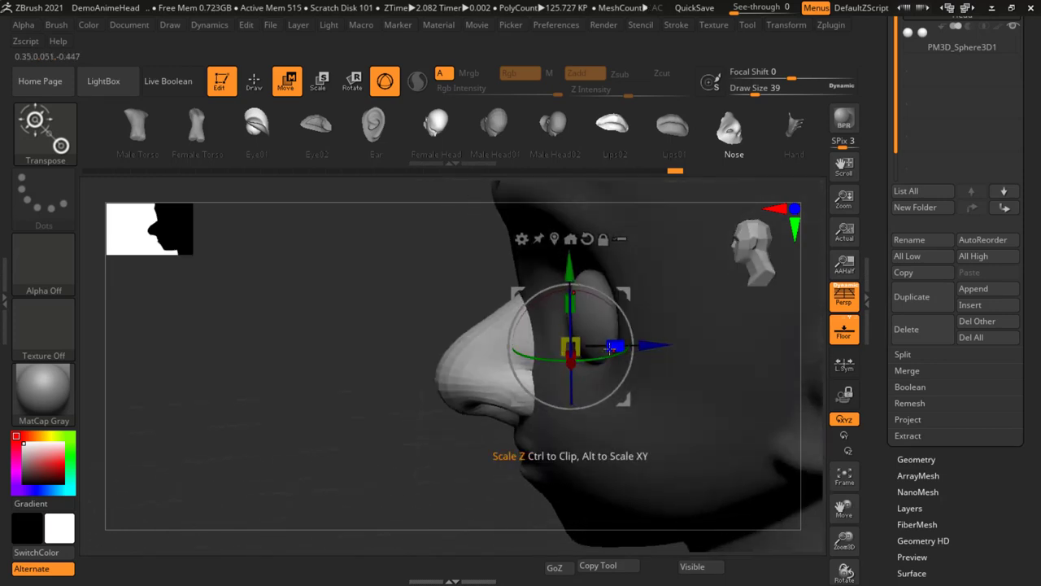
# Flatten the nose's depth, lower it slightly and widen it sideways
pyautogui.moveTo(615, 346); pyautogui.dragTo(572, 348)
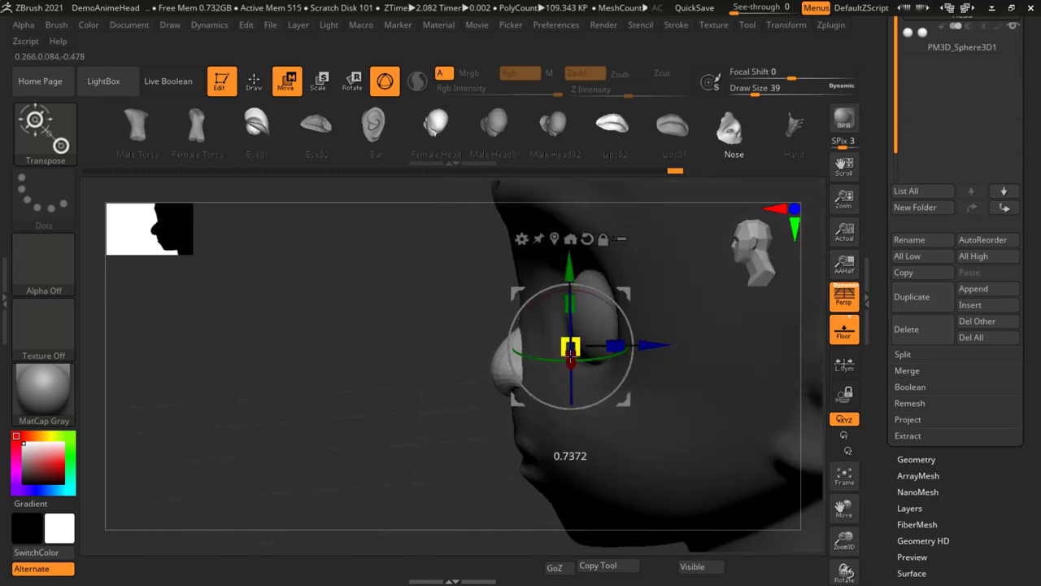
pyautogui.moveTo(645, 346); pyautogui.dragTo(615, 352)
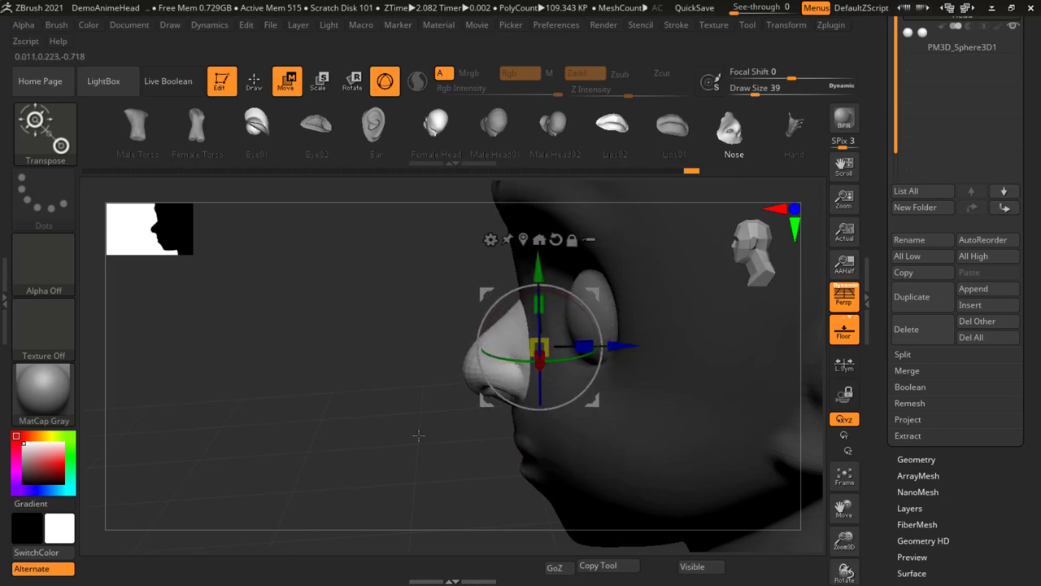
pyautogui.moveTo(418, 436)
pyautogui.keyDown('shift'); pyautogui.mouseDown()
pyautogui.moveTo(688, 426)
pyautogui.moveTo(618, 429)
pyautogui.mouseUp(); pyautogui.keyUp('shift')
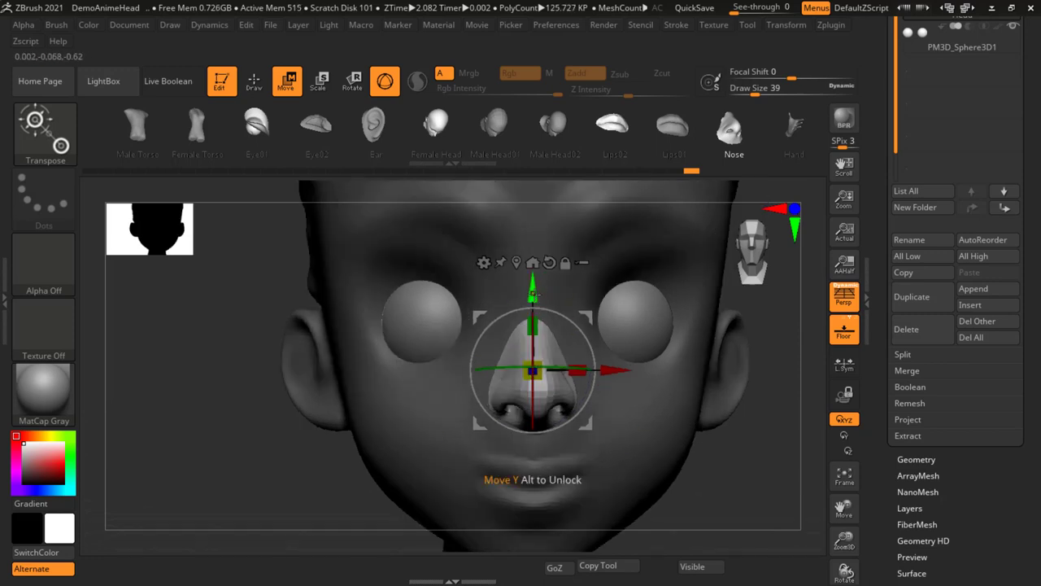
pyautogui.moveTo(533, 295); pyautogui.dragTo(533, 302)
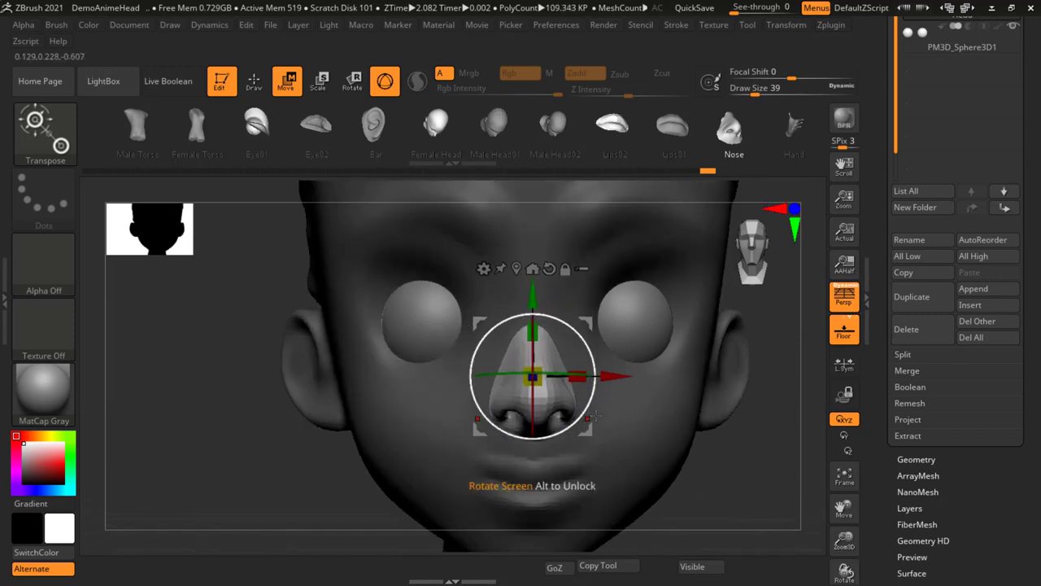
pyautogui.moveTo(579, 378)
pyautogui.mouseDown()
pyautogui.moveTo(586, 382)
pyautogui.moveTo(576, 383)
pyautogui.mouseUp()
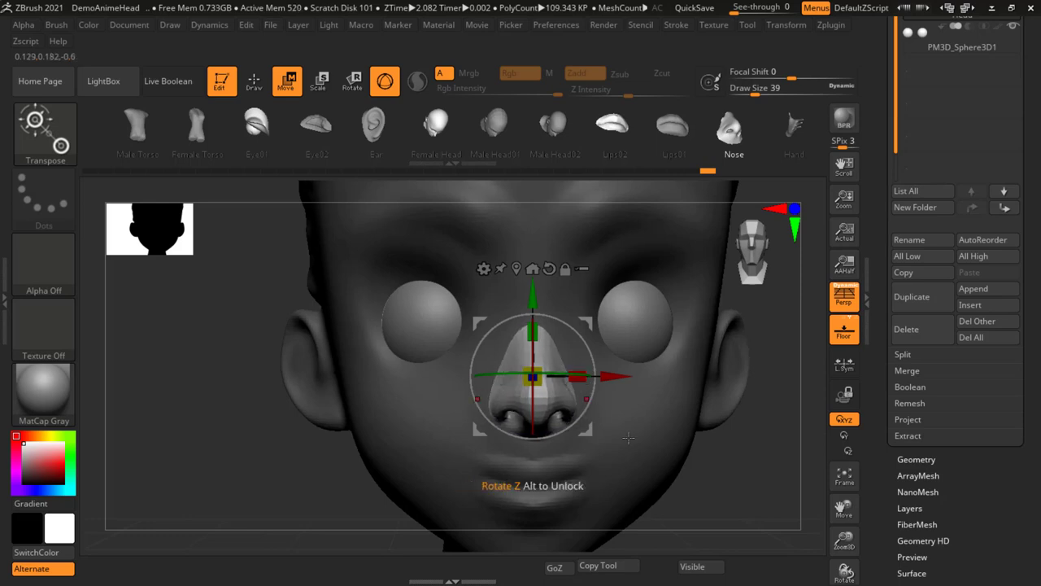
pyautogui.moveTo(570, 456)
pyautogui.mouseDown(button='right')
pyautogui.moveTo(625, 470)
pyautogui.moveTo(671, 445)
pyautogui.moveTo(542, 377)
pyautogui.moveTo(611, 363)
pyautogui.mouseUp(button='right')
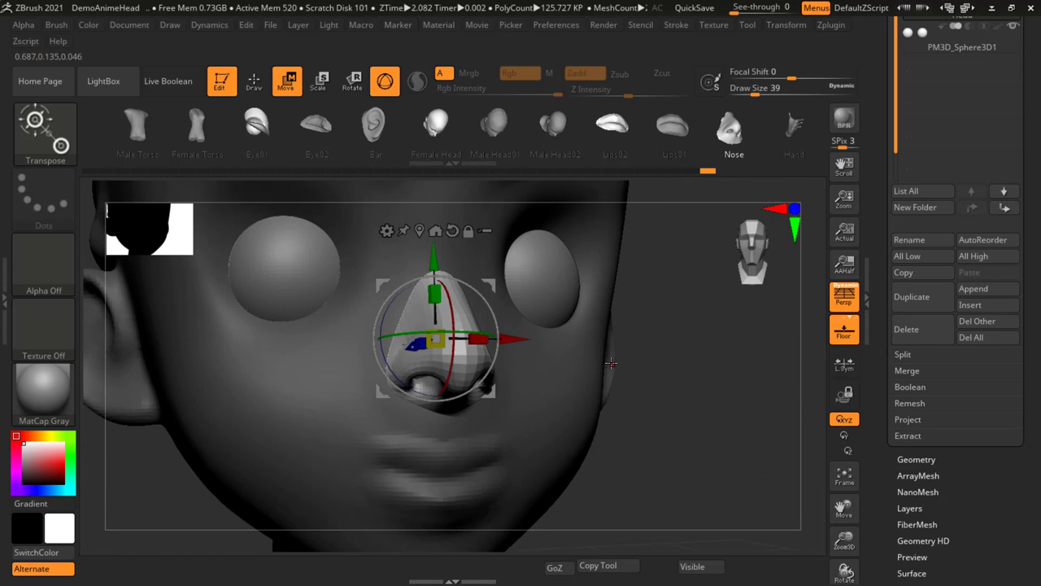
# Clear the mask, return to Draw mode, and reframe the head to review the nose
pyautogui.press('ctrl')
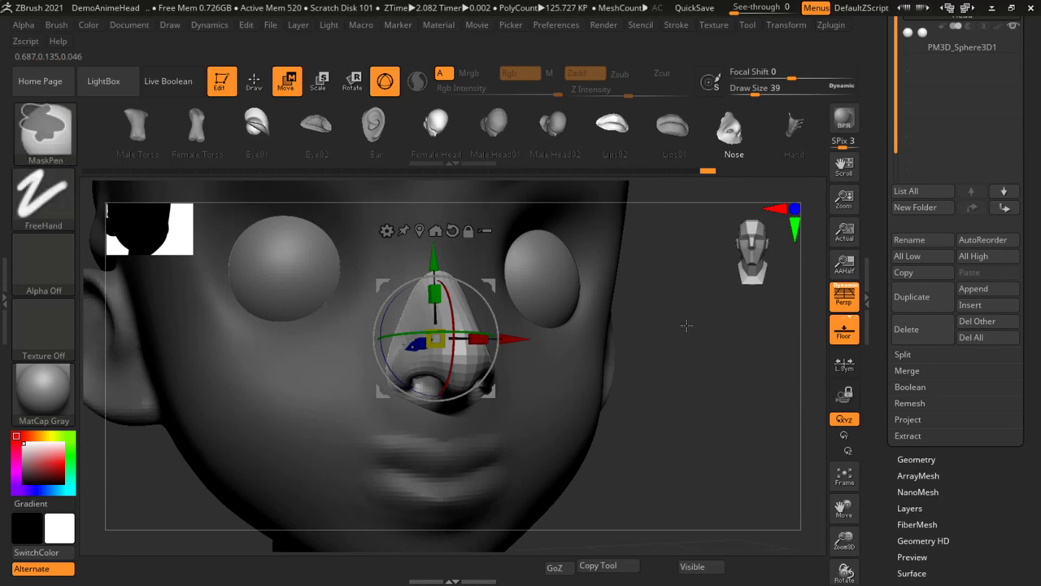
pyautogui.keyDown('ctrl'); pyautogui.moveTo(699, 321); pyautogui.dragTo(721, 372); pyautogui.keyUp('ctrl')
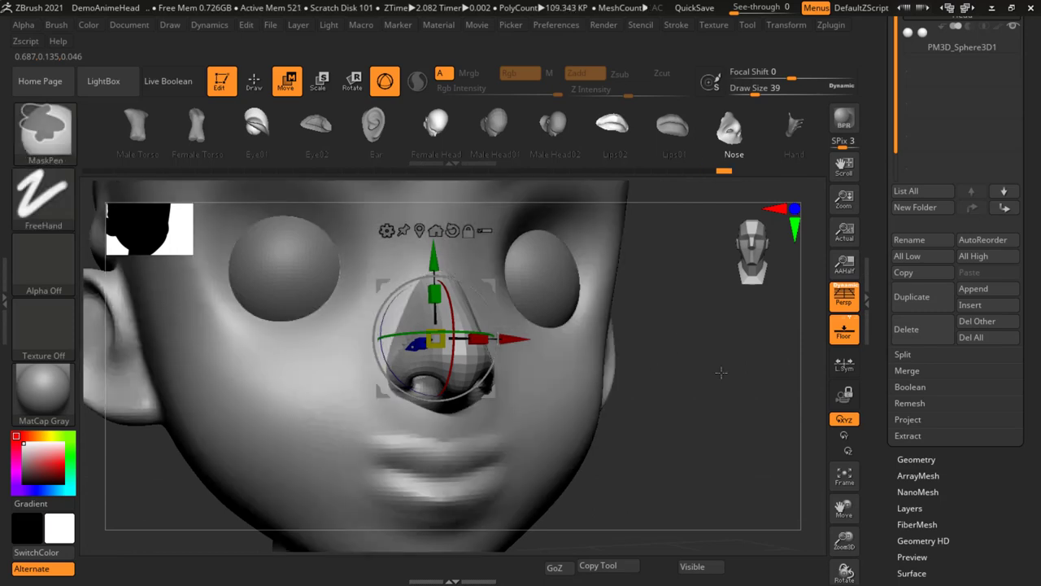
pyautogui.click(261, 81)
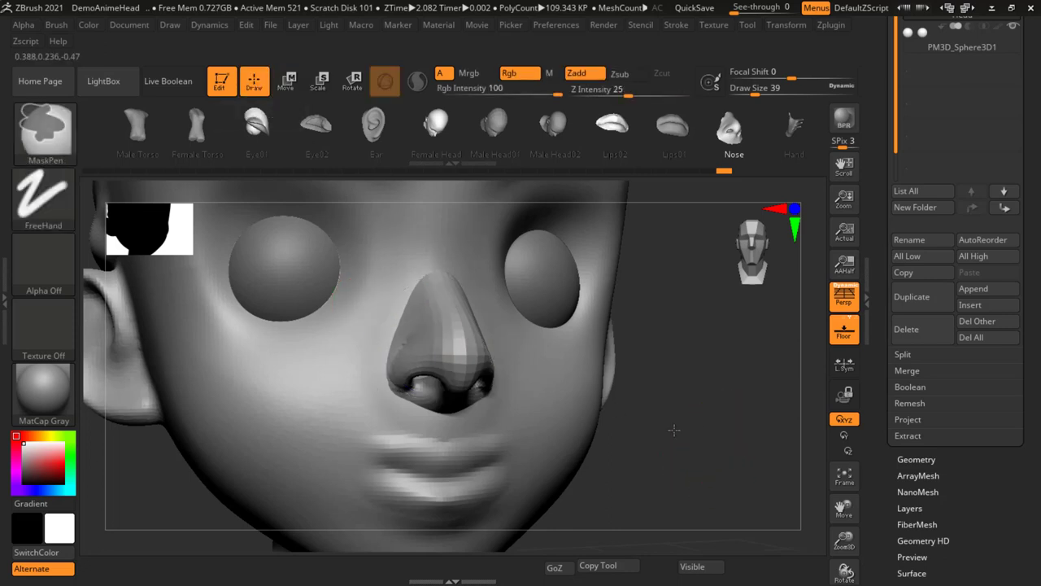
pyautogui.press('f')
pyautogui.moveTo(655, 432); pyautogui.dragTo(655, 430)
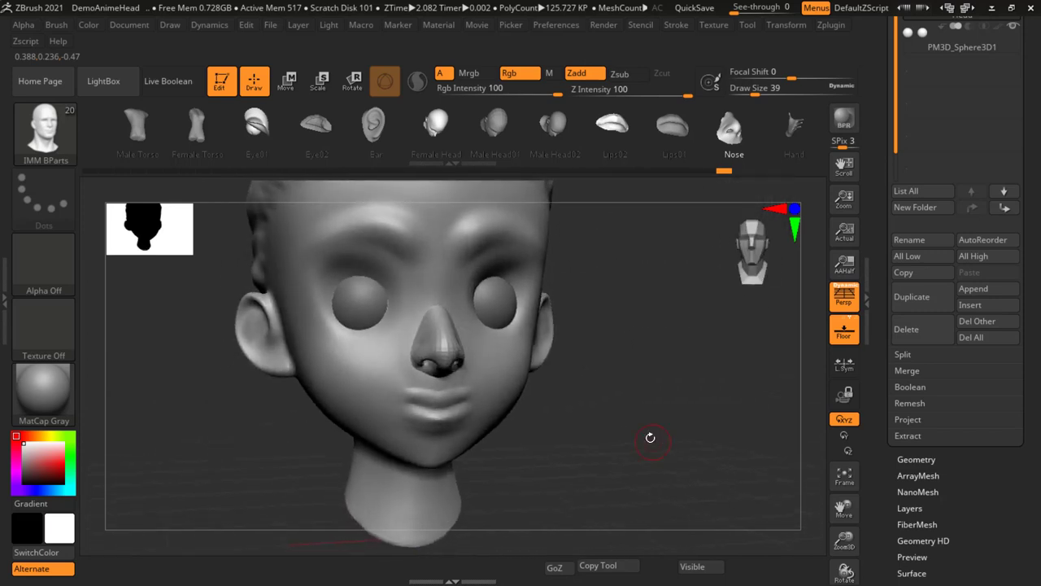
pyautogui.keyDown('ctrl'); pyautogui.moveTo(667, 448); pyautogui.dragTo(567, 441, button='right'); pyautogui.keyUp('ctrl')
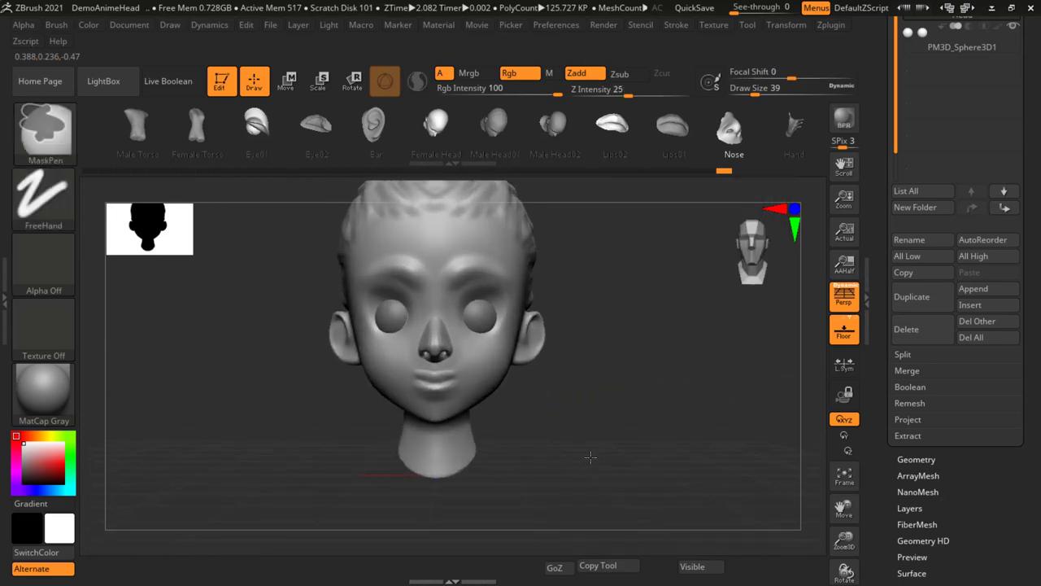
pyautogui.keyDown('ctrl'); pyautogui.moveTo(616, 413); pyautogui.dragTo(612, 445, button='right'); pyautogui.keyUp('ctrl')
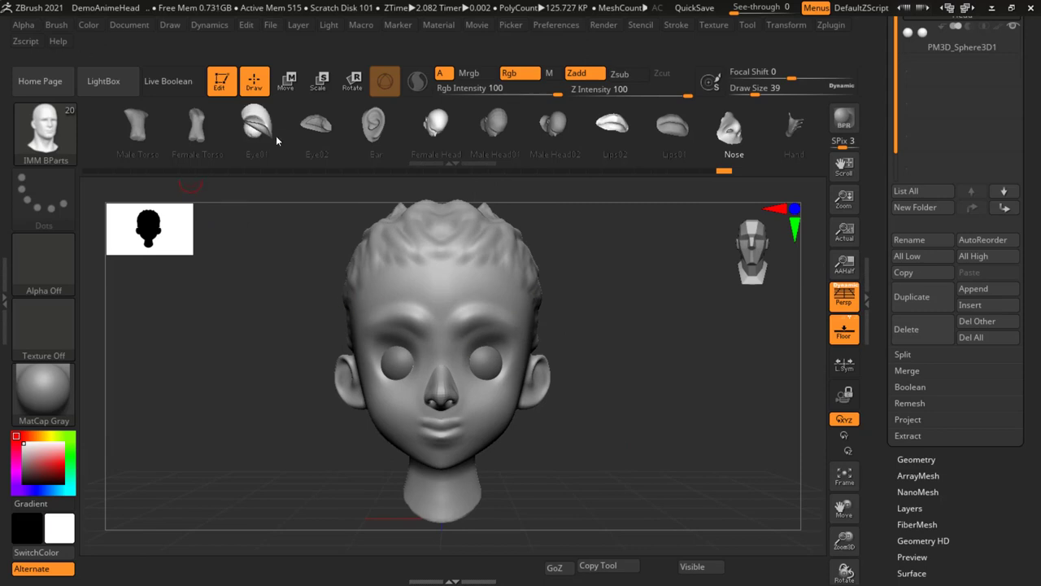
pyautogui.moveTo(503, 163); pyautogui.dragTo(153, 176)
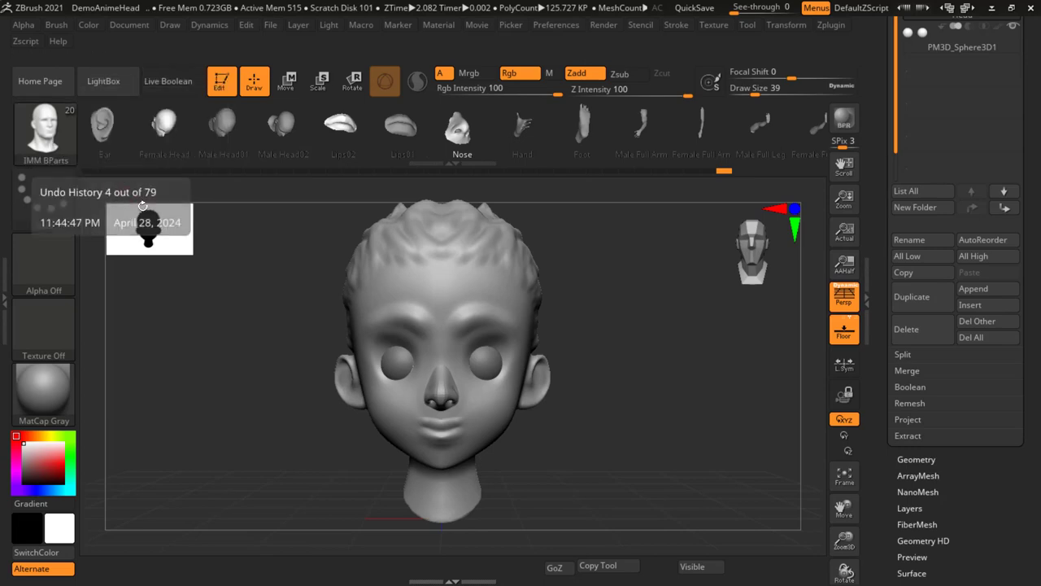
# Filter the brush library to I and choose the IMM Toon insert brush
pyautogui.click(57, 144)
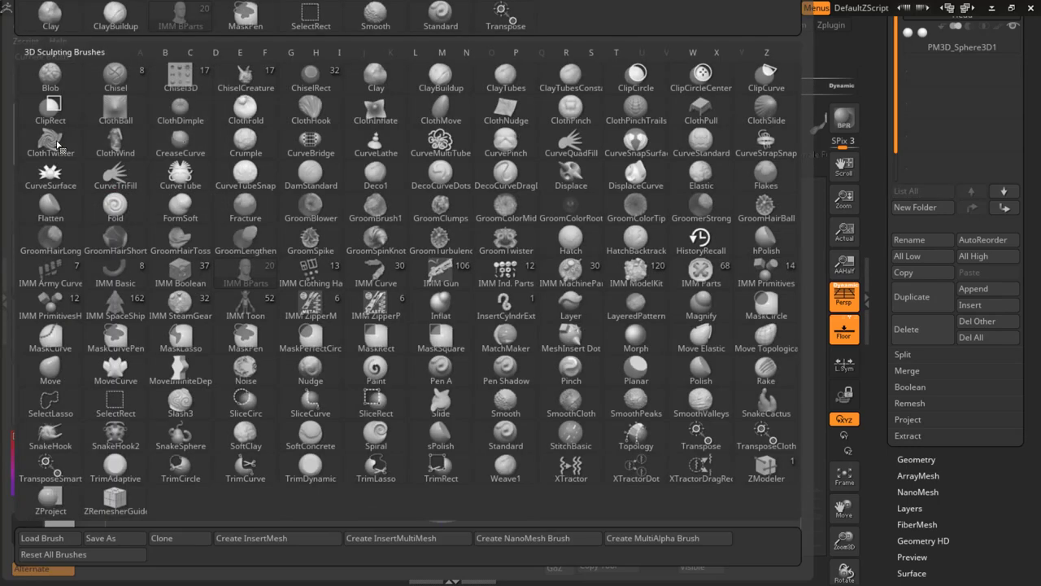
pyautogui.press('i')
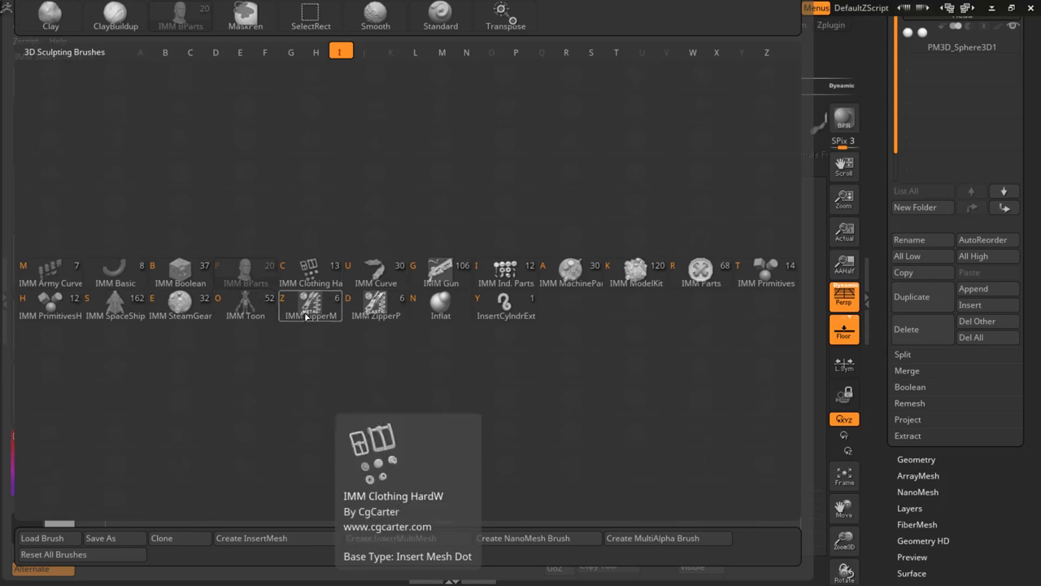
pyautogui.click(247, 307)
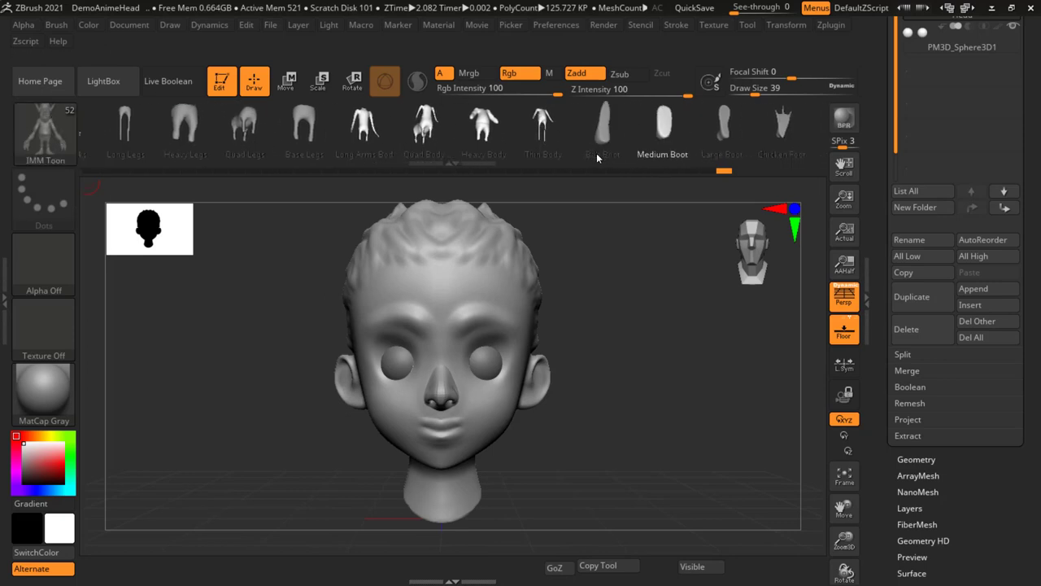
# Scroll through the IMM Toon head, mouth and eye parts, then reopen the I-filtered library
pyautogui.moveTo(596, 153)
pyautogui.mouseDown()
pyautogui.moveTo(316, 169)
pyautogui.moveTo(111, 162)
pyautogui.mouseUp()
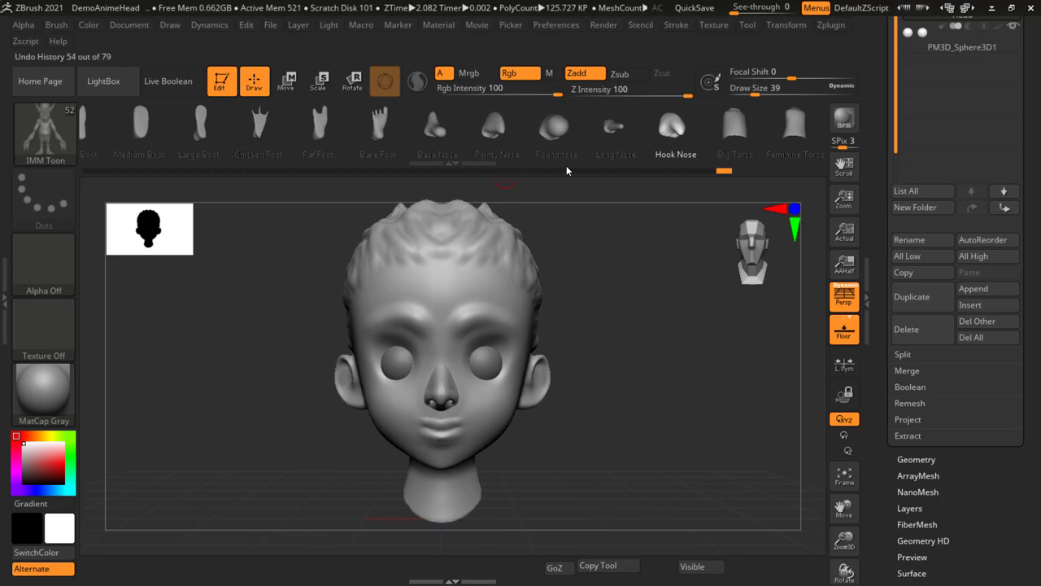
pyautogui.moveTo(586, 156); pyautogui.dragTo(118, 158)
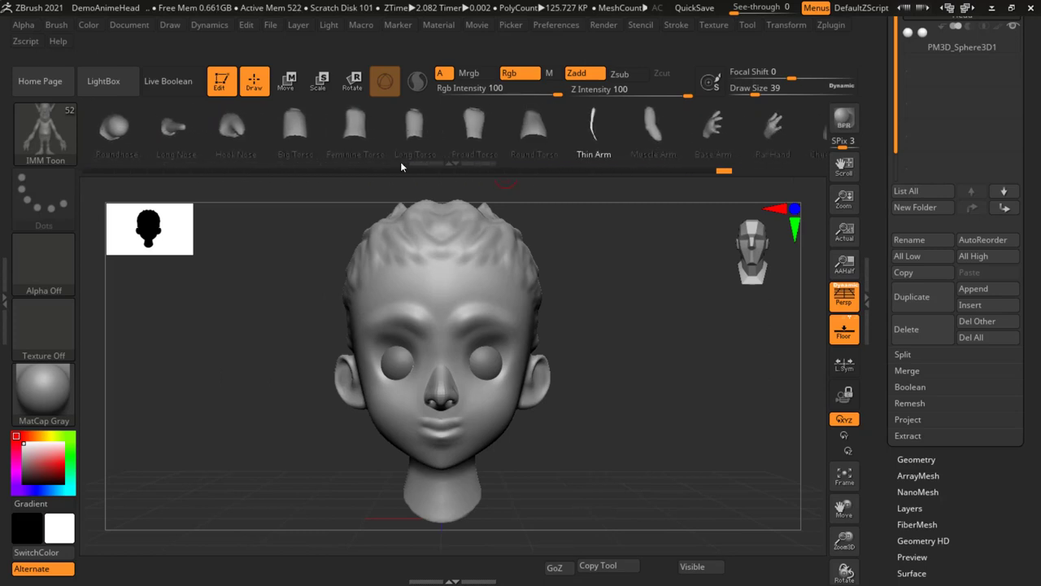
pyautogui.moveTo(663, 161); pyautogui.dragTo(211, 167)
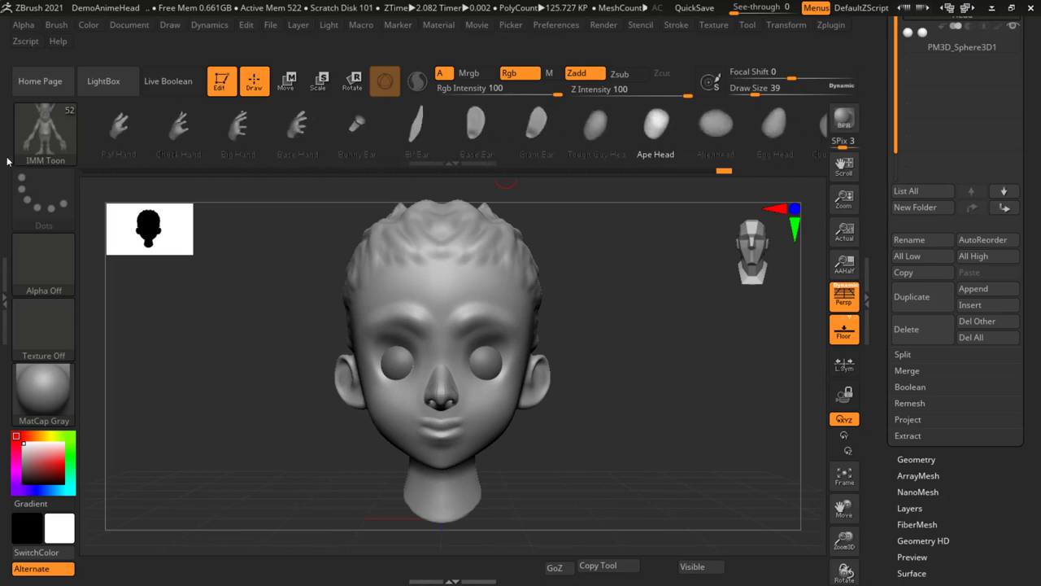
pyautogui.moveTo(611, 156); pyautogui.dragTo(233, 162)
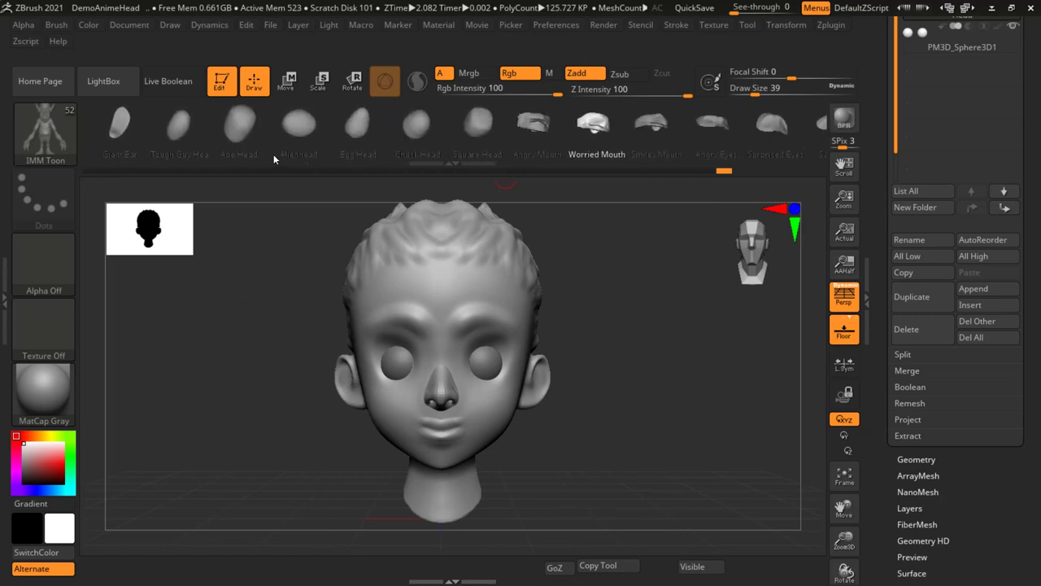
pyautogui.moveTo(661, 151); pyautogui.dragTo(234, 158)
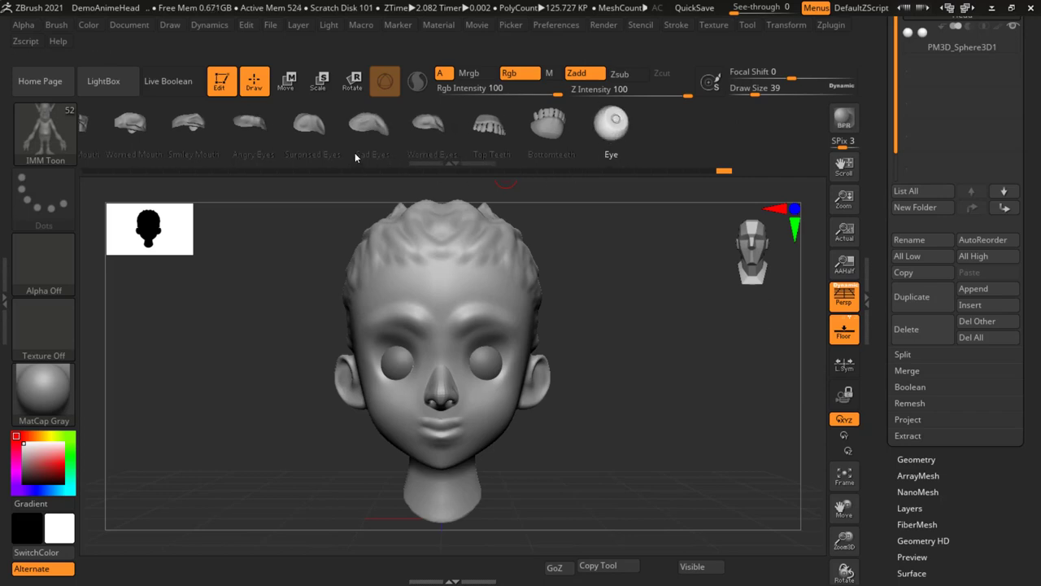
pyautogui.moveTo(332, 152); pyautogui.dragTo(670, 166)
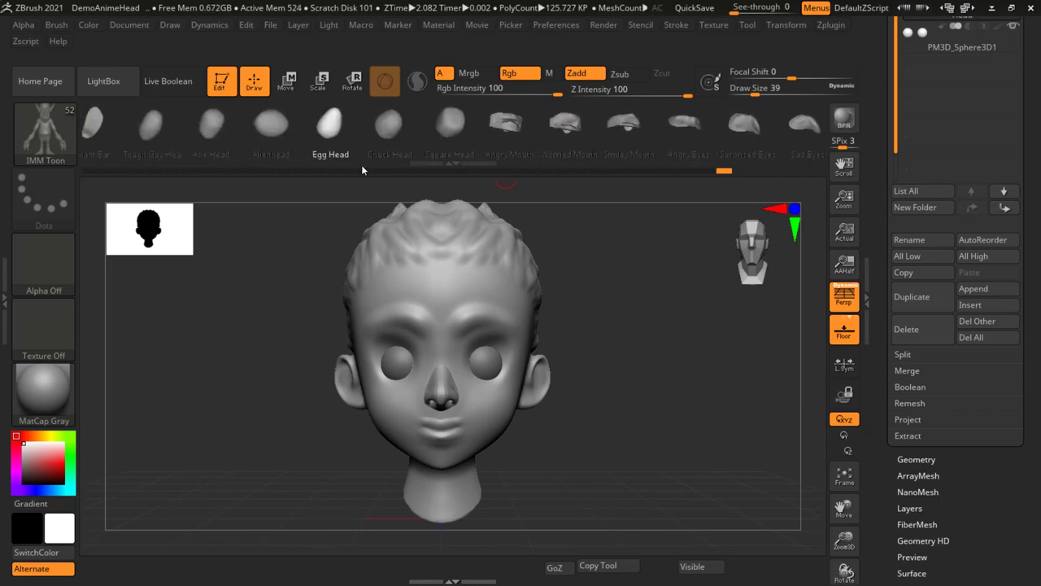
pyautogui.moveTo(253, 149); pyautogui.dragTo(502, 157)
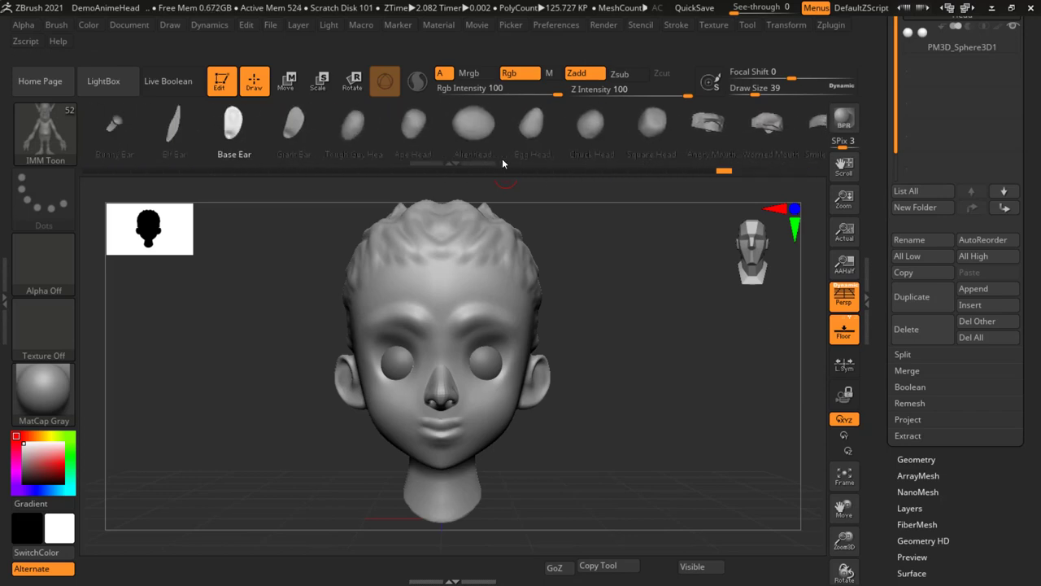
pyautogui.click(55, 134)
pyautogui.press('i')
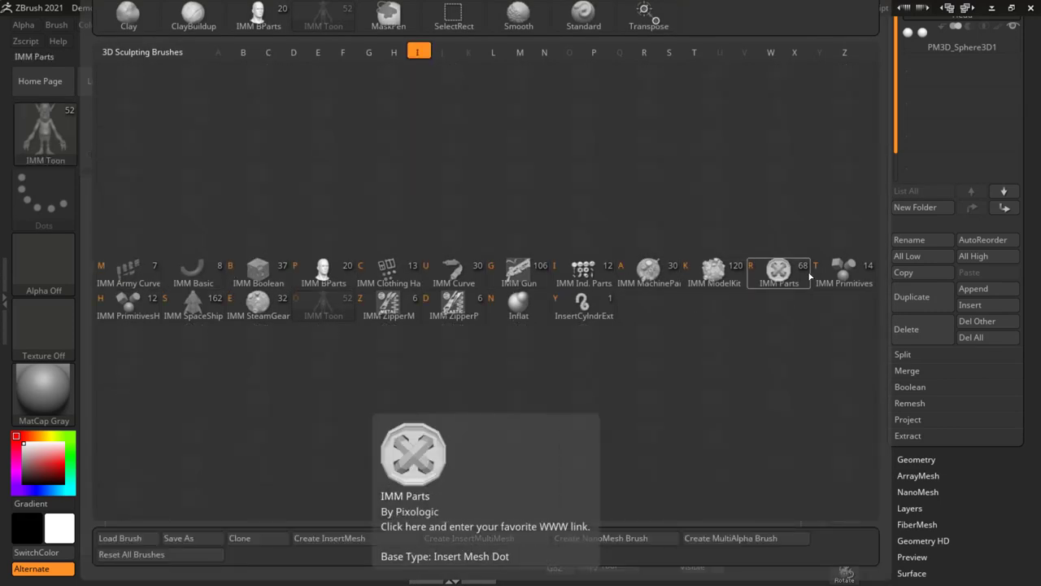
# Pick IMM Basic with the cone mesh and insert a mirrored pair of forehead cones
pyautogui.click(194, 277)
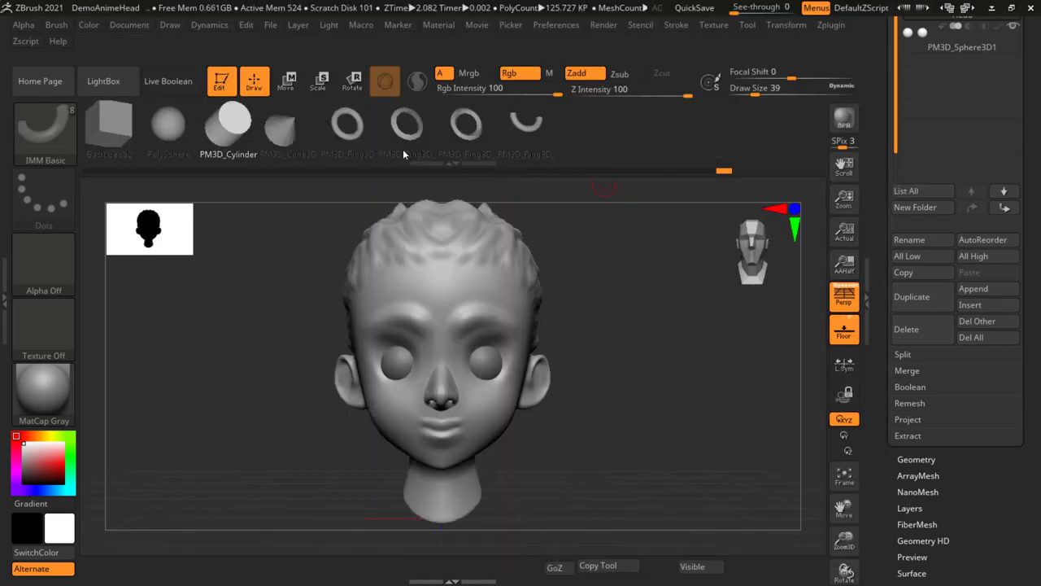
pyautogui.click(283, 132)
pyautogui.click(491, 281)
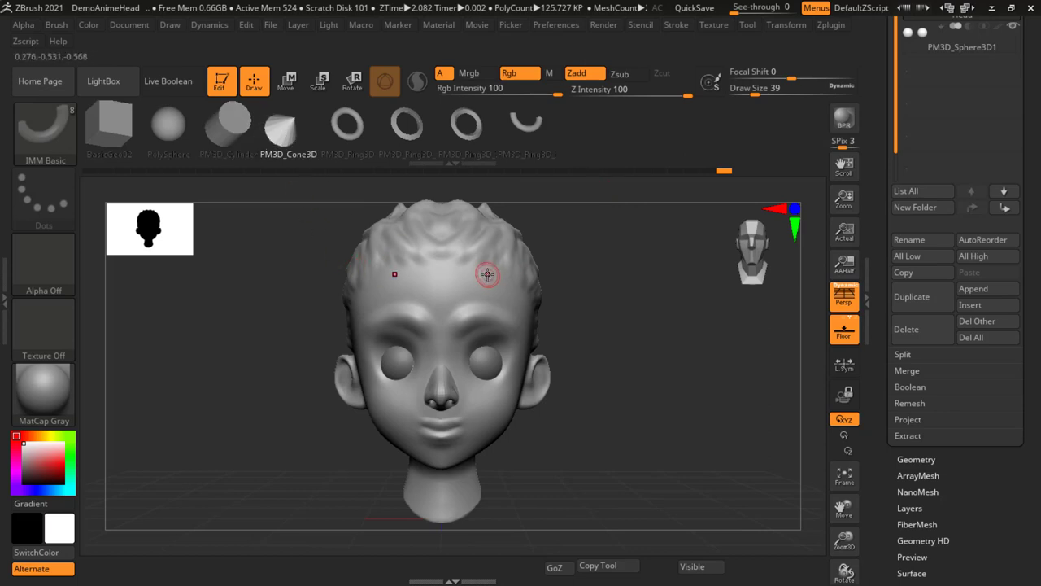
pyautogui.moveTo(495, 284); pyautogui.dragTo(505, 296)
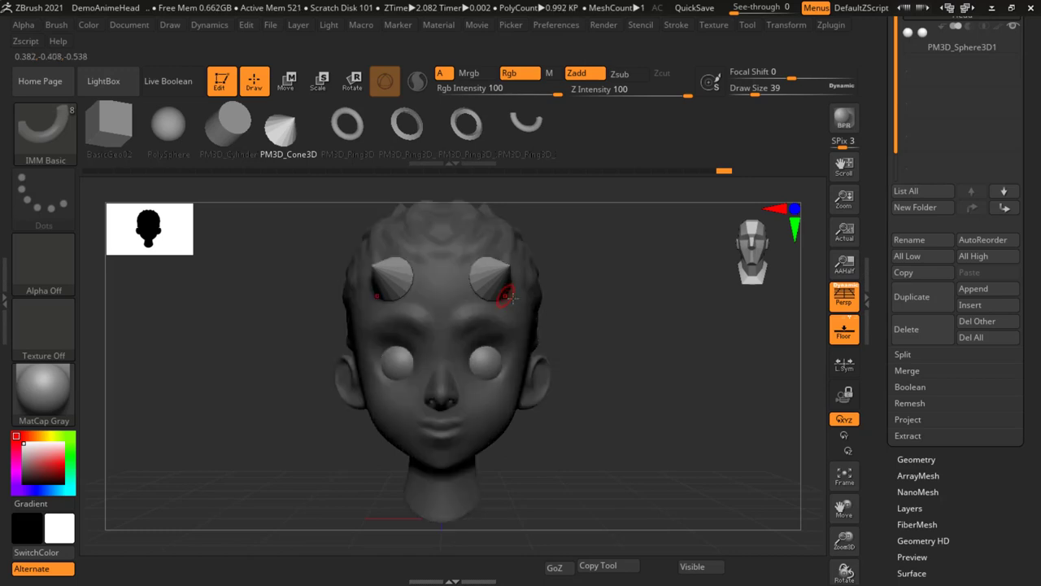
pyautogui.moveTo(678, 326)
pyautogui.keyDown('shift'); pyautogui.mouseDown()
pyautogui.moveTo(710, 368)
pyautogui.moveTo(688, 376)
pyautogui.mouseUp(); pyautogui.keyUp('shift')
pyautogui.keyDown('ctrl'); pyautogui.click(709, 369); pyautogui.keyUp('ctrl')
# Replace the oversized cones with smaller spikes on the forehead and temples
pyautogui.press('ctrl')
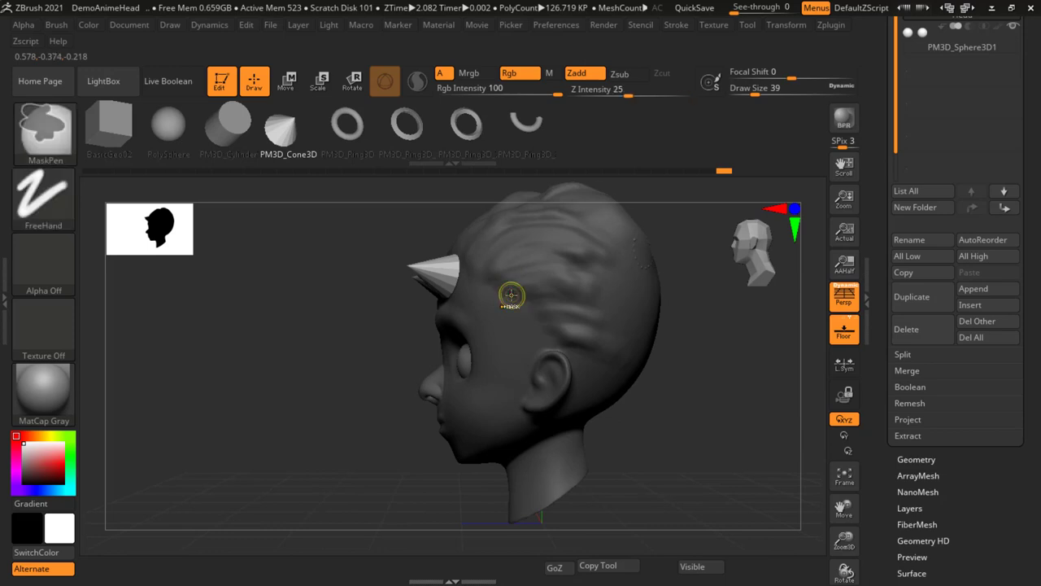
pyautogui.hotkey('ctrl', 'z')
pyautogui.moveTo(463, 276)
pyautogui.mouseDown()
pyautogui.moveTo(488, 303)
pyautogui.moveTo(529, 317)
pyautogui.mouseUp()
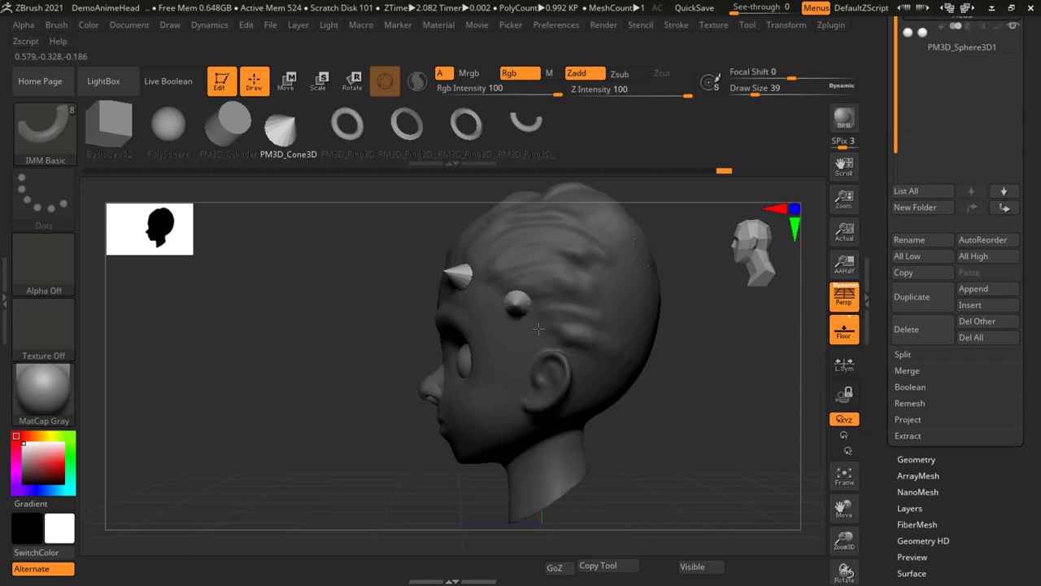
pyautogui.press('ctrl')
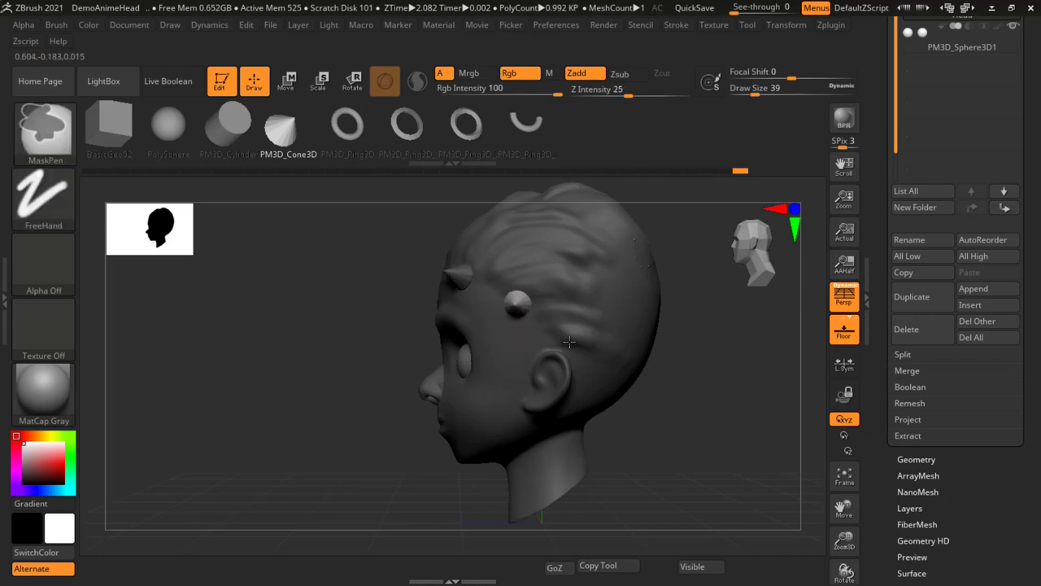
pyautogui.moveTo(550, 329)
pyautogui.mouseDown()
pyautogui.moveTo(567, 348)
pyautogui.moveTo(610, 298)
pyautogui.mouseUp()
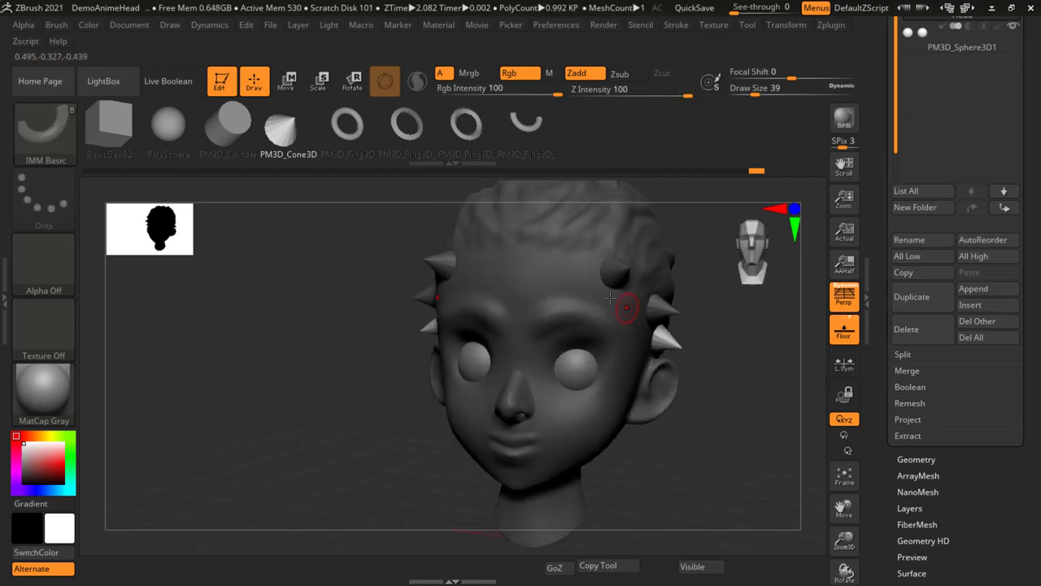
pyautogui.moveTo(552, 263); pyautogui.dragTo(561, 274)
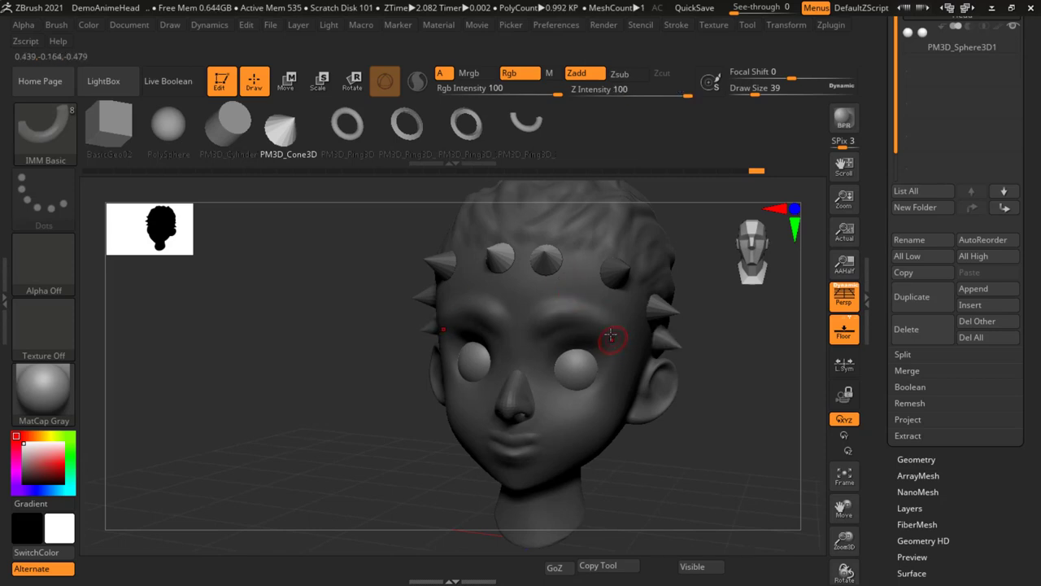
pyautogui.moveTo(607, 317)
pyautogui.mouseDown()
pyautogui.moveTo(658, 322)
pyautogui.moveTo(676, 293)
pyautogui.mouseUp()
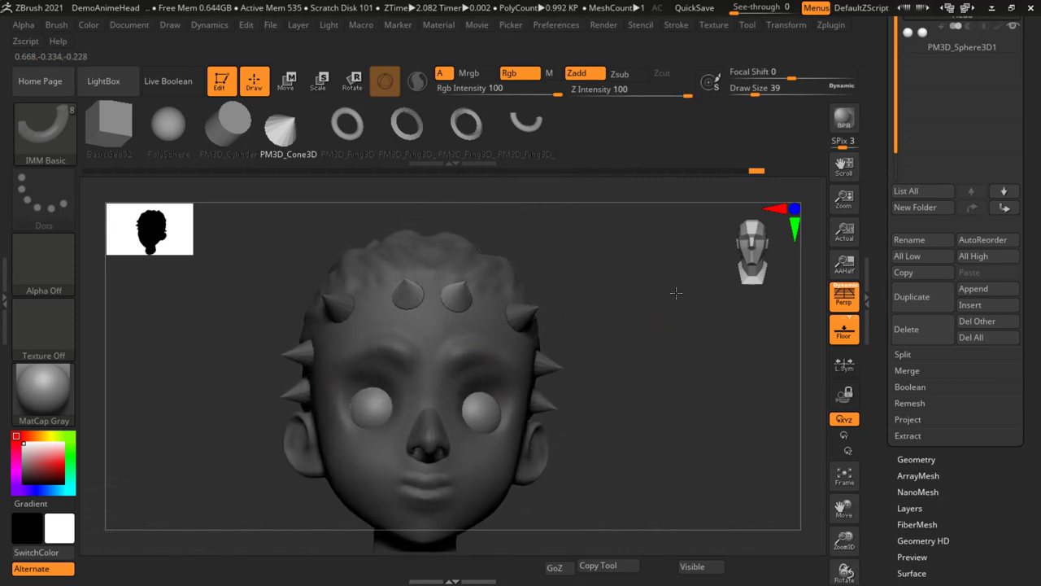
pyautogui.hotkey('ctrl', 'z')
pyautogui.hotkey('ctrl', 'z')
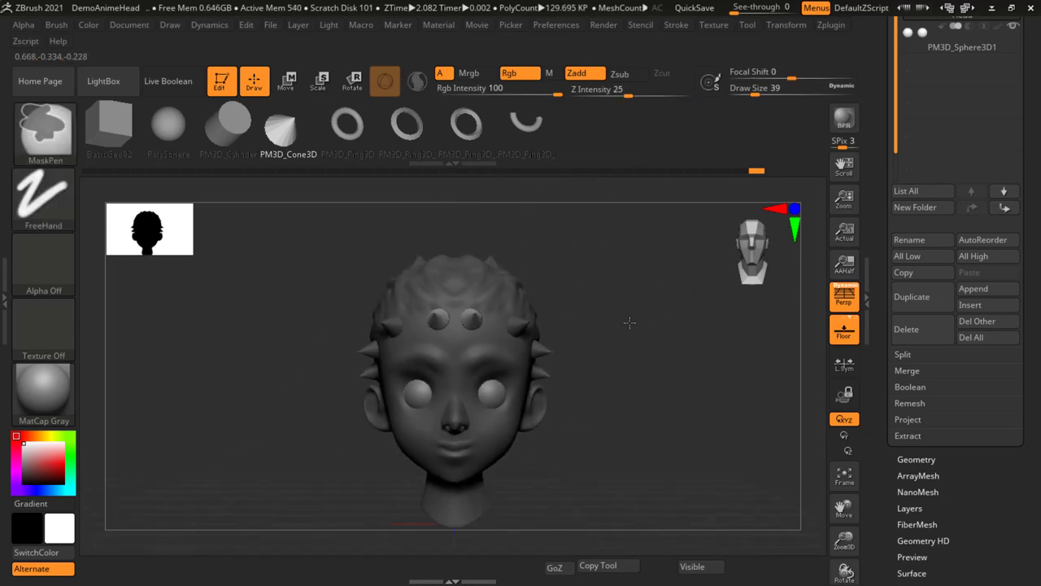
pyautogui.hotkey('ctrl', 'shift', 'z')
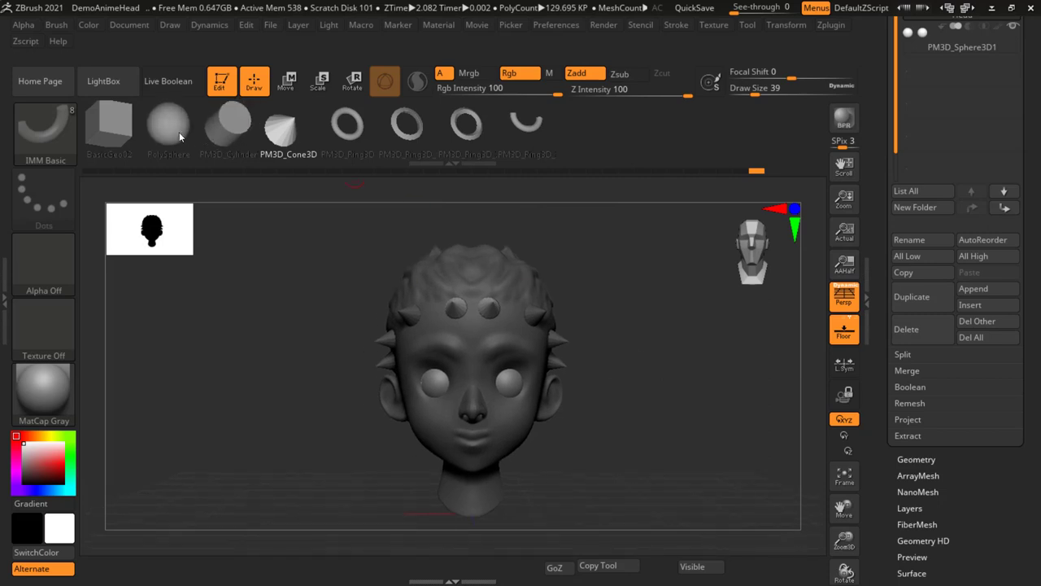
# Switch the insert mesh to PolySphere and add mirrored sphere beads across the forehead
pyautogui.click(179, 132)
pyautogui.keyDown('alt'); pyautogui.moveTo(615, 345); pyautogui.dragTo(681, 414); pyautogui.keyUp('alt')
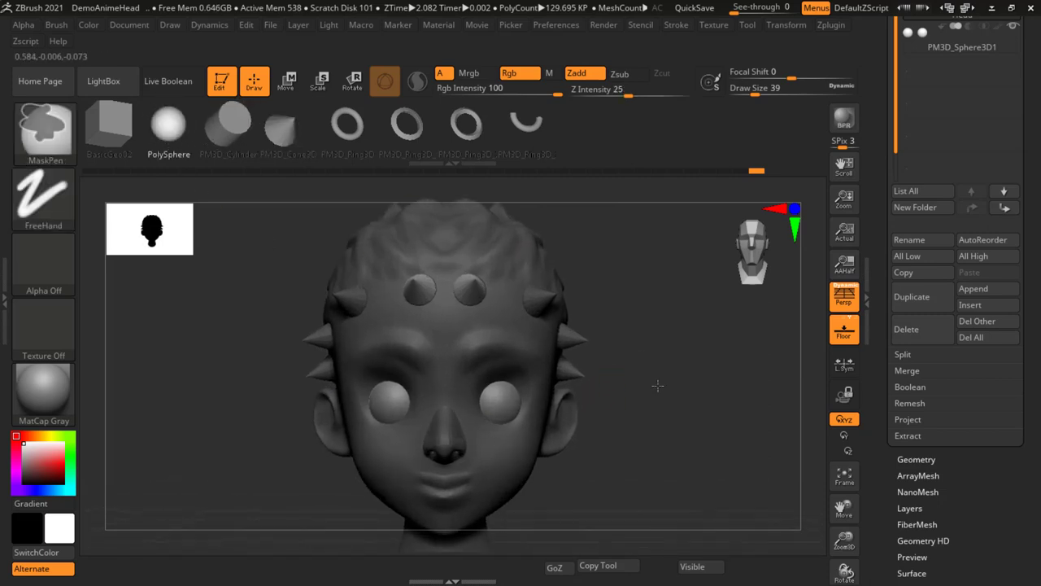
pyautogui.moveTo(494, 297); pyautogui.dragTo(518, 319)
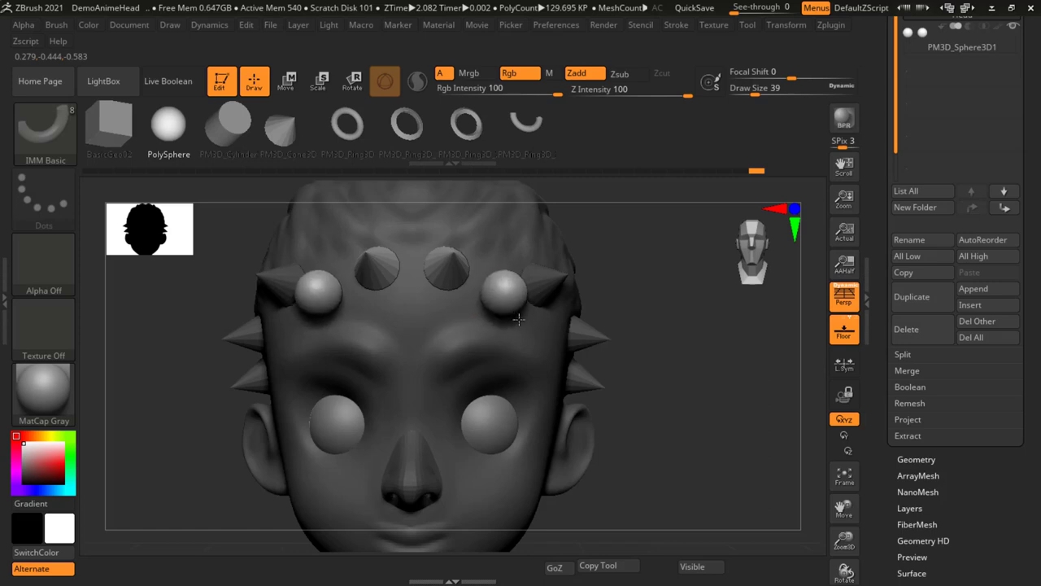
pyautogui.moveTo(433, 313); pyautogui.dragTo(460, 327)
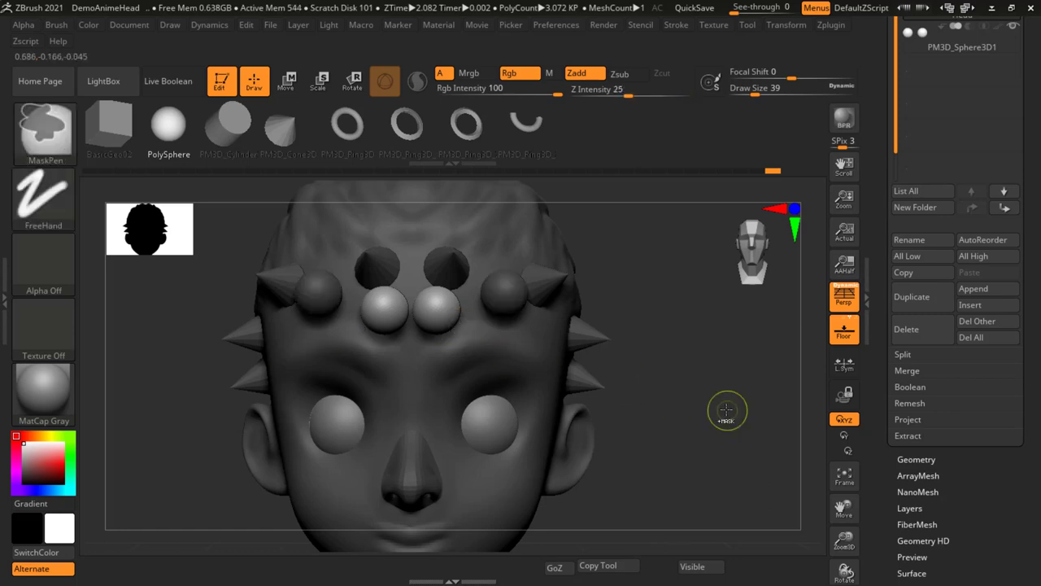
# Undo a stray elongated sphere on the brow and clear the mask from the head
pyautogui.keyDown('ctrl'); pyautogui.moveTo(662, 389); pyautogui.dragTo(699, 386, button='right'); pyautogui.keyUp('ctrl')
pyautogui.moveTo(699, 387)
pyautogui.mouseDown()
pyautogui.moveTo(653, 362)
pyautogui.moveTo(469, 328)
pyautogui.moveTo(479, 324)
pyautogui.mouseUp()
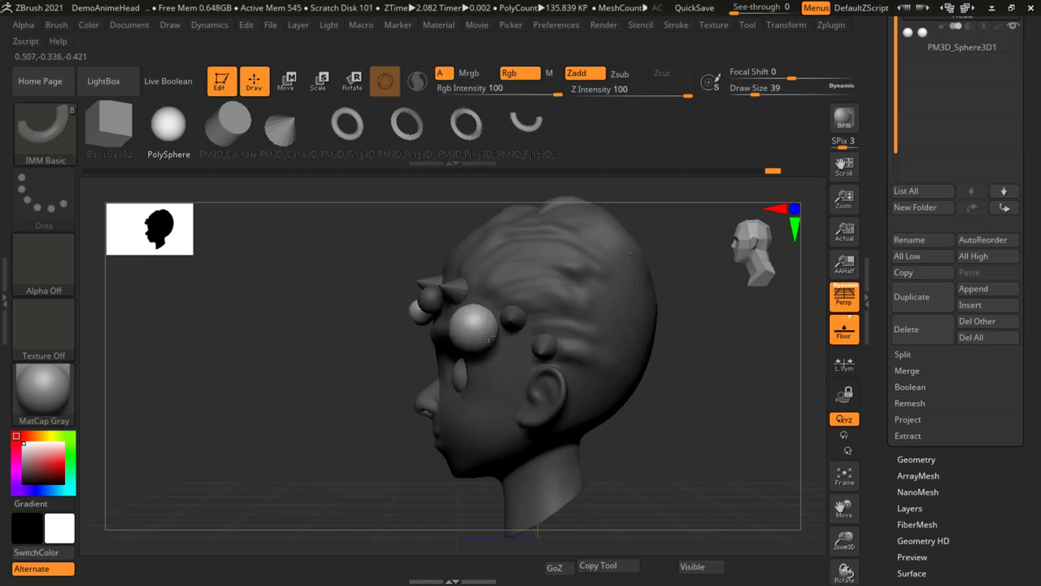
pyautogui.hotkey('ctrl', 'z')
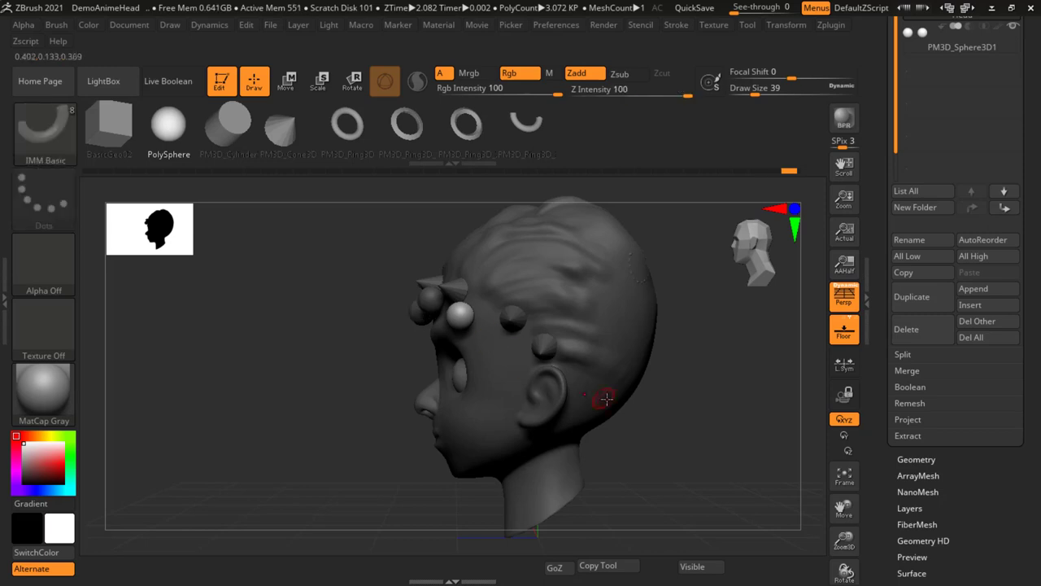
pyautogui.keyDown('shift'); pyautogui.moveTo(600, 395); pyautogui.dragTo(688, 367); pyautogui.keyUp('shift')
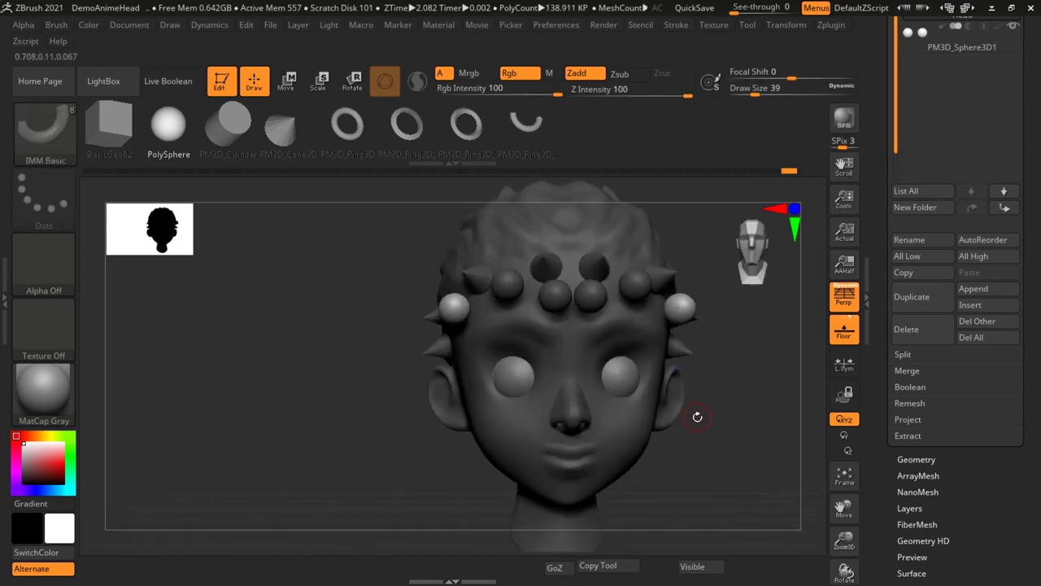
pyautogui.keyDown('alt'); pyautogui.moveTo(698, 418); pyautogui.dragTo(663, 398); pyautogui.keyUp('alt')
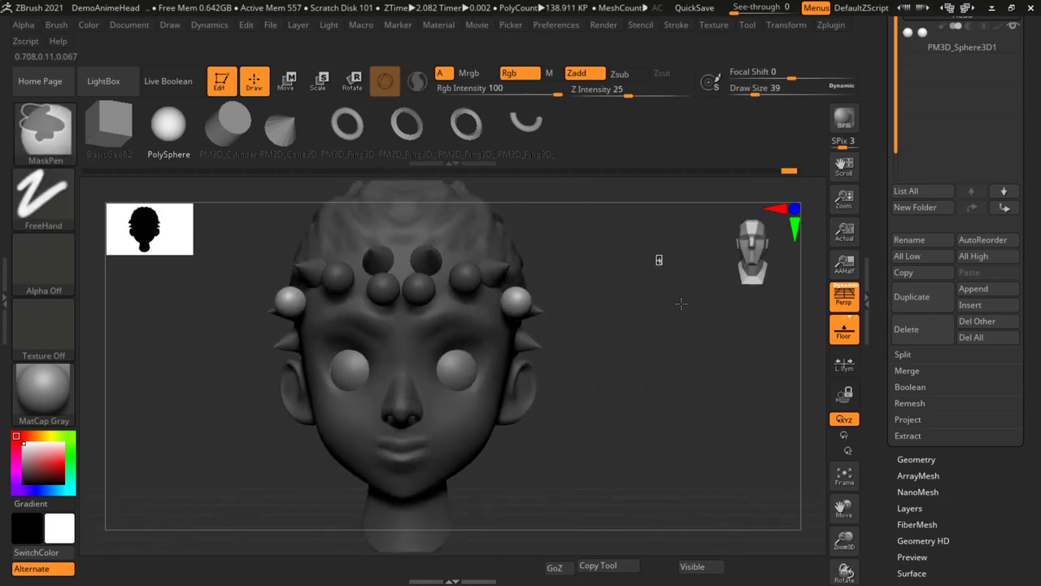
pyautogui.moveTo(678, 302)
pyautogui.keyDown('ctrl'); pyautogui.mouseDown()
pyautogui.moveTo(700, 386)
pyautogui.moveTo(681, 362)
pyautogui.moveTo(566, 361)
pyautogui.moveTo(677, 358)
pyautogui.moveTo(650, 325)
pyautogui.mouseUp(); pyautogui.keyUp('ctrl')
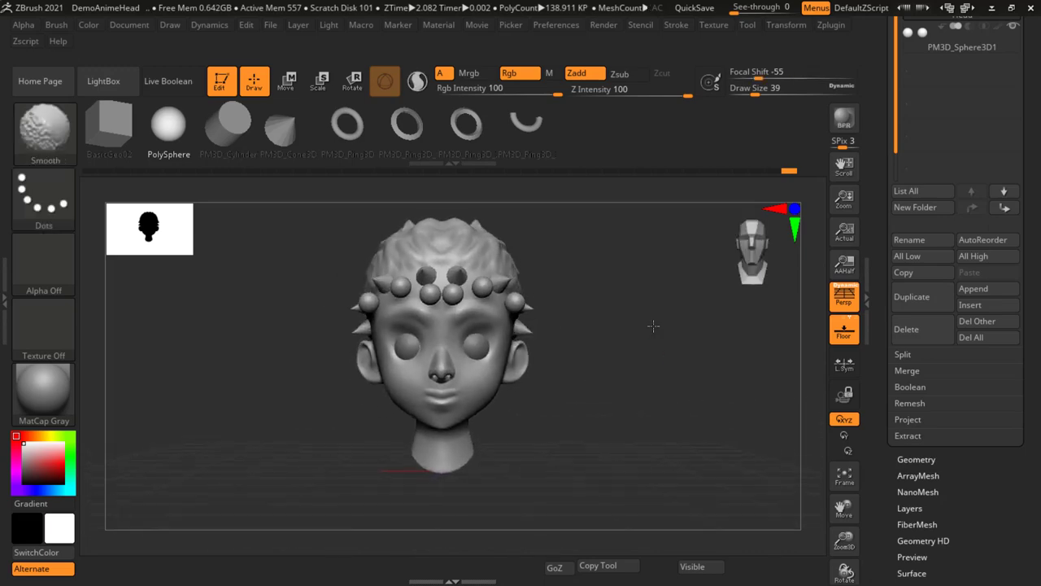
# Browse the I brushes without changing brush, then minimise ZBrush to show the Windows desktop
pyautogui.keyDown('ctrl'); pyautogui.moveTo(628, 304); pyautogui.dragTo(623, 317, button='right'); pyautogui.keyUp('ctrl')
pyautogui.press('b')
pyautogui.press('i')
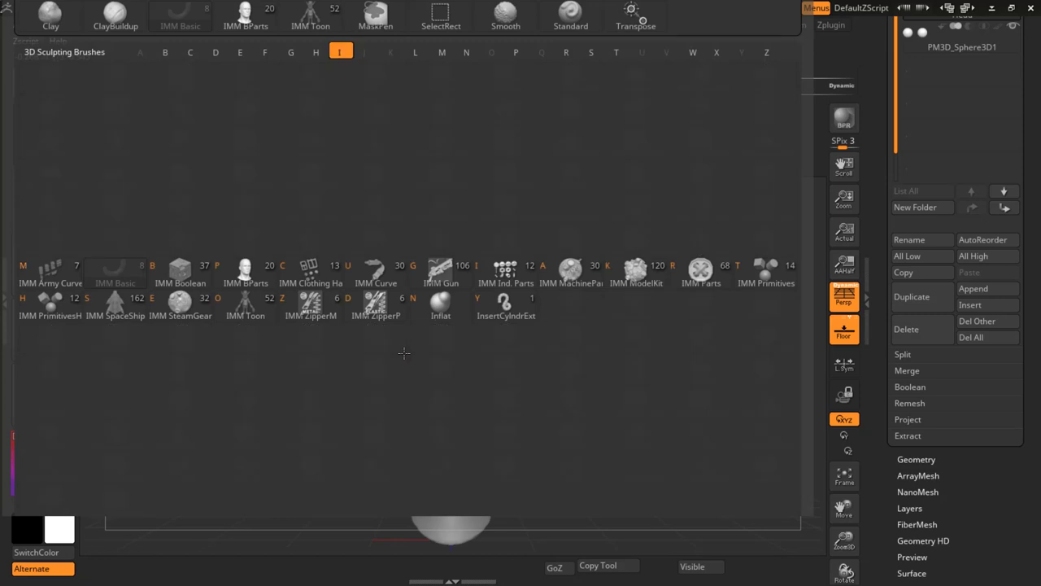
pyautogui.moveTo(505, 272)
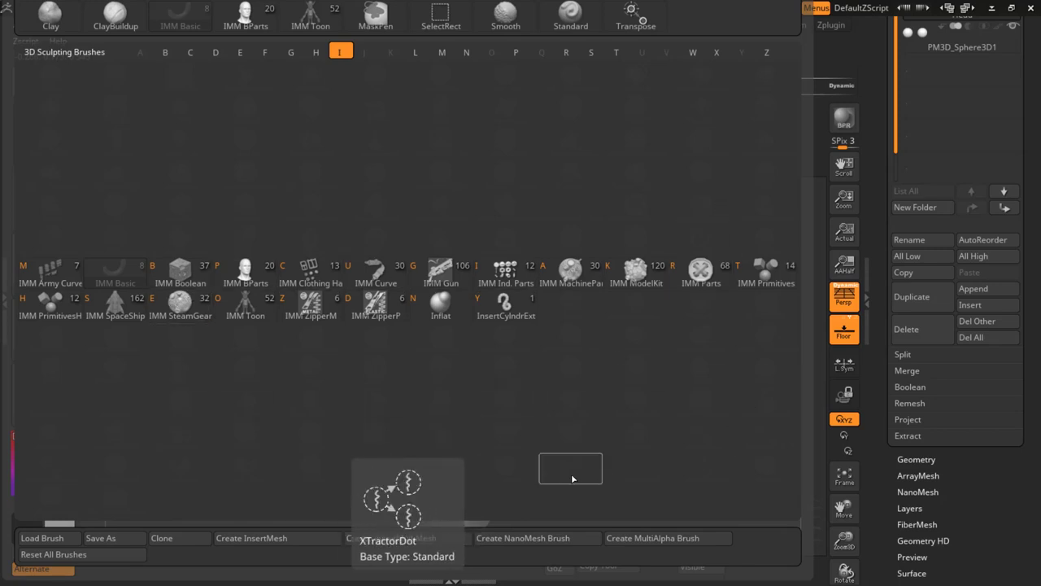
pyautogui.click(570, 470)
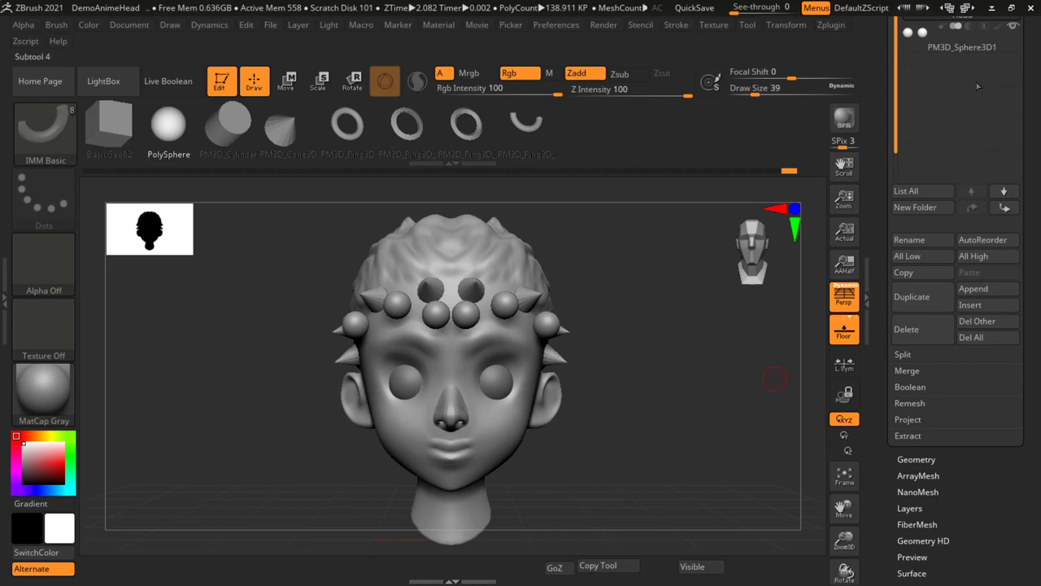
pyautogui.click(991, 7)
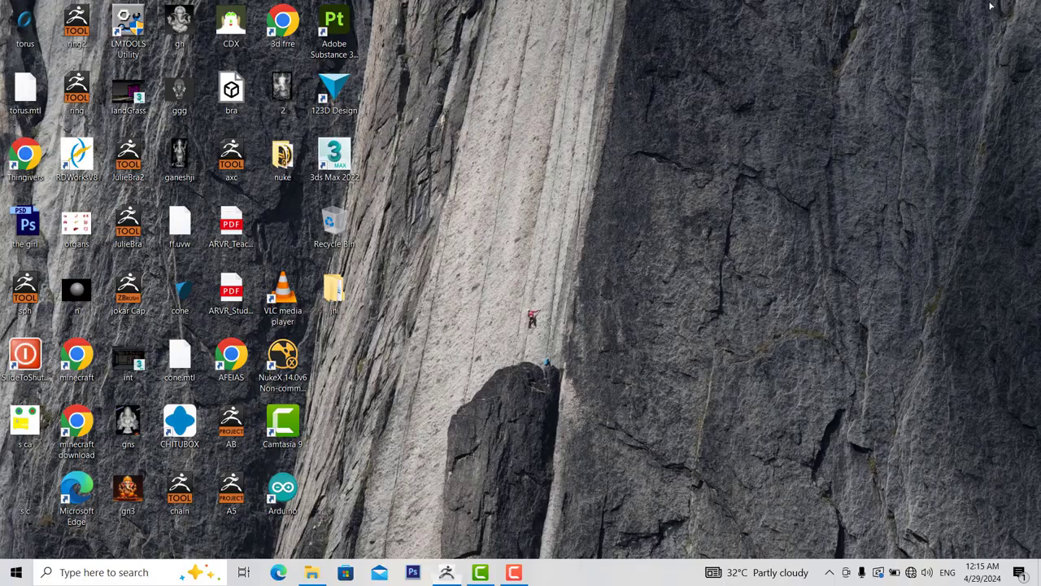